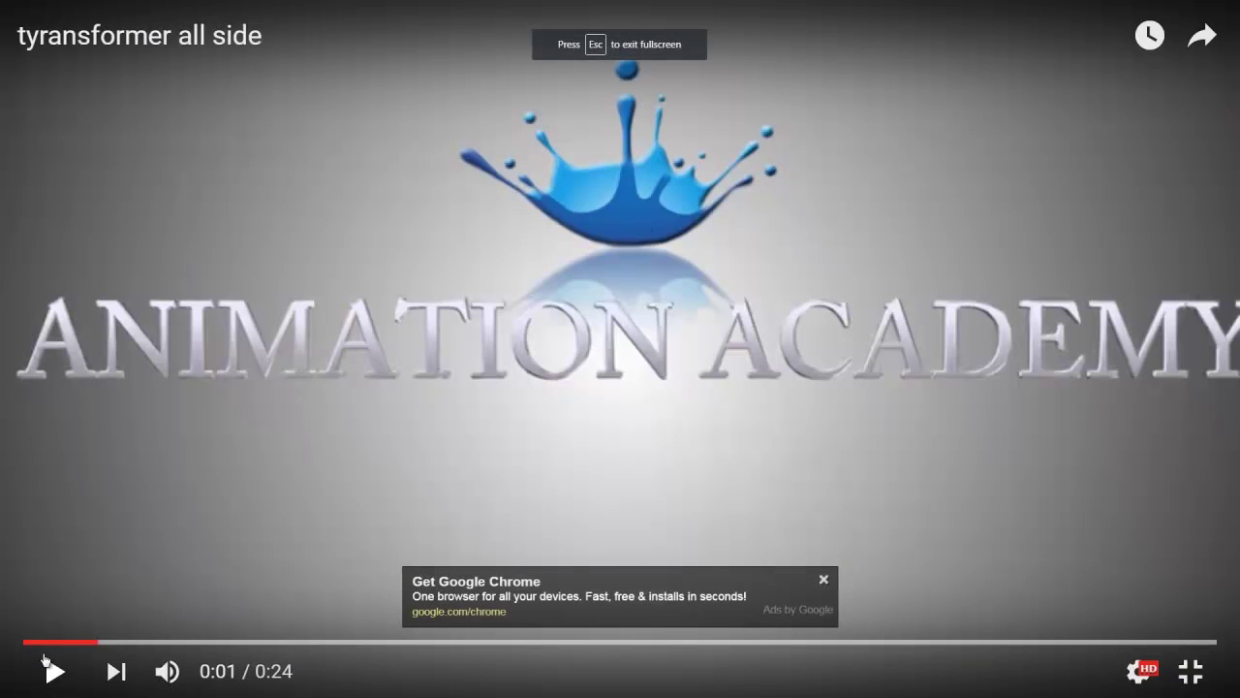
# - Play the transformer video and skim through it before switching to Maya with the car rig open
pyautogui.click(50, 667)
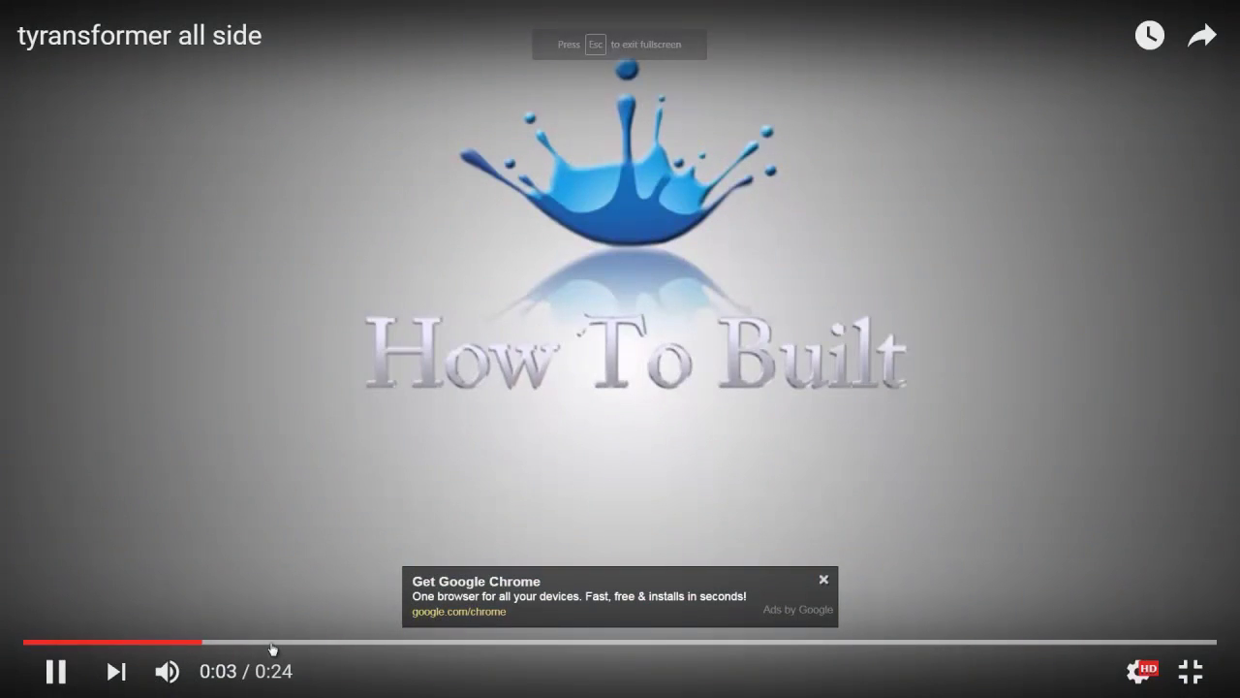
pyautogui.moveTo(277, 641); pyautogui.dragTo(356, 644)
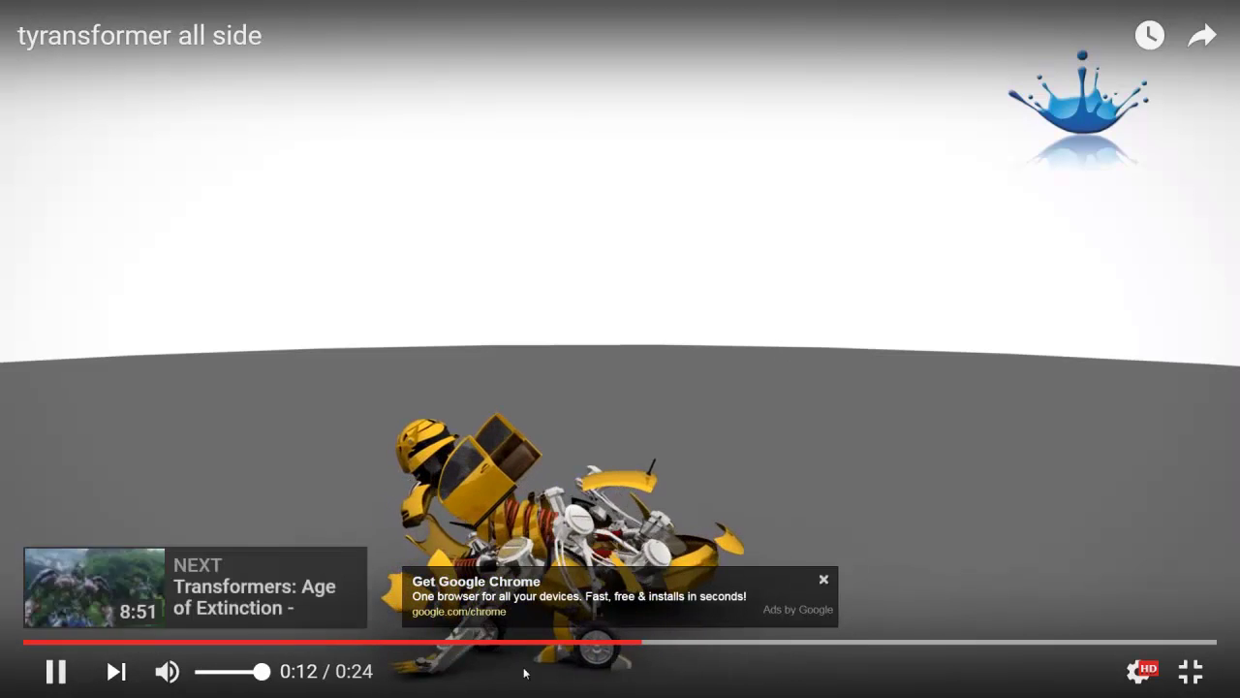
pyautogui.click(815, 587)
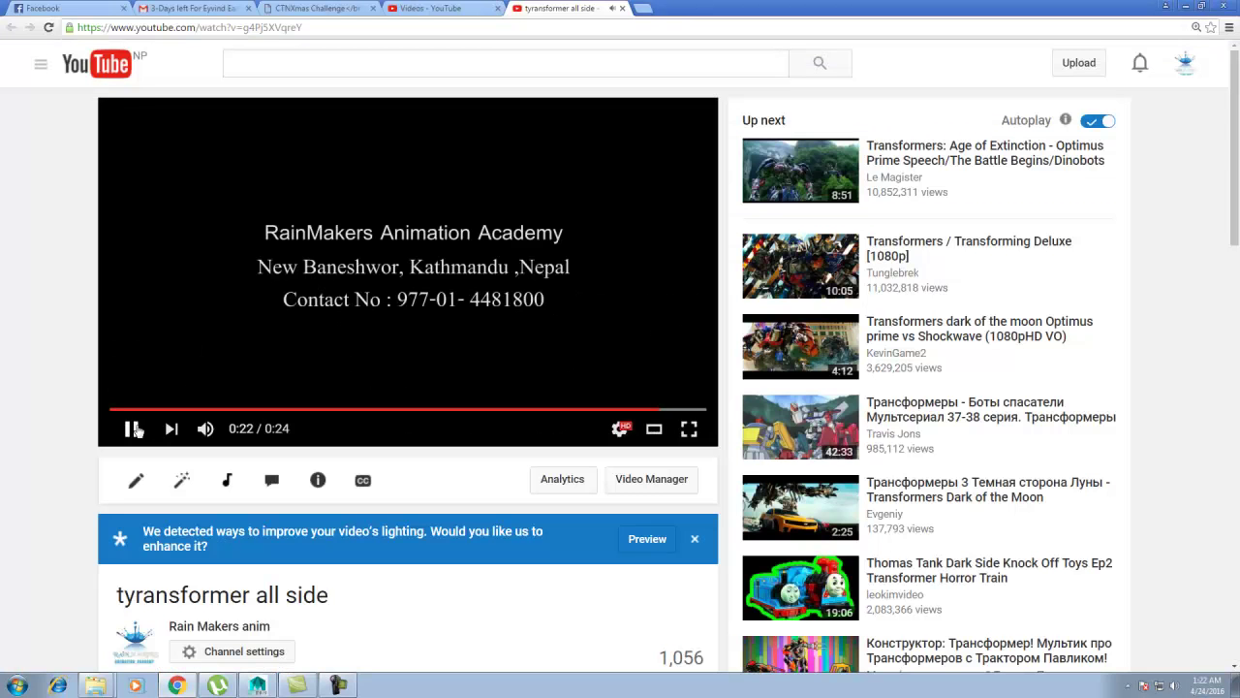
pyautogui.click(262, 685)
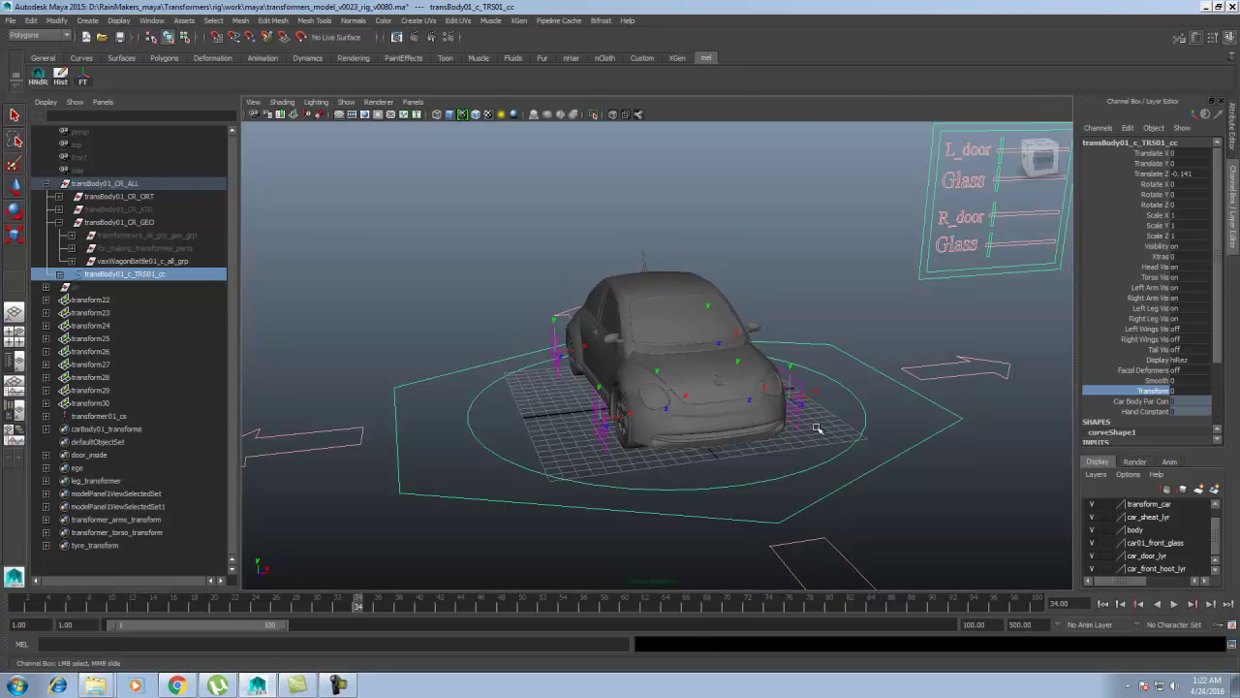
# - Examine the car model, its ground control curves and the door and glass control board from several angles
pyautogui.scroll(-10, 817, 429)
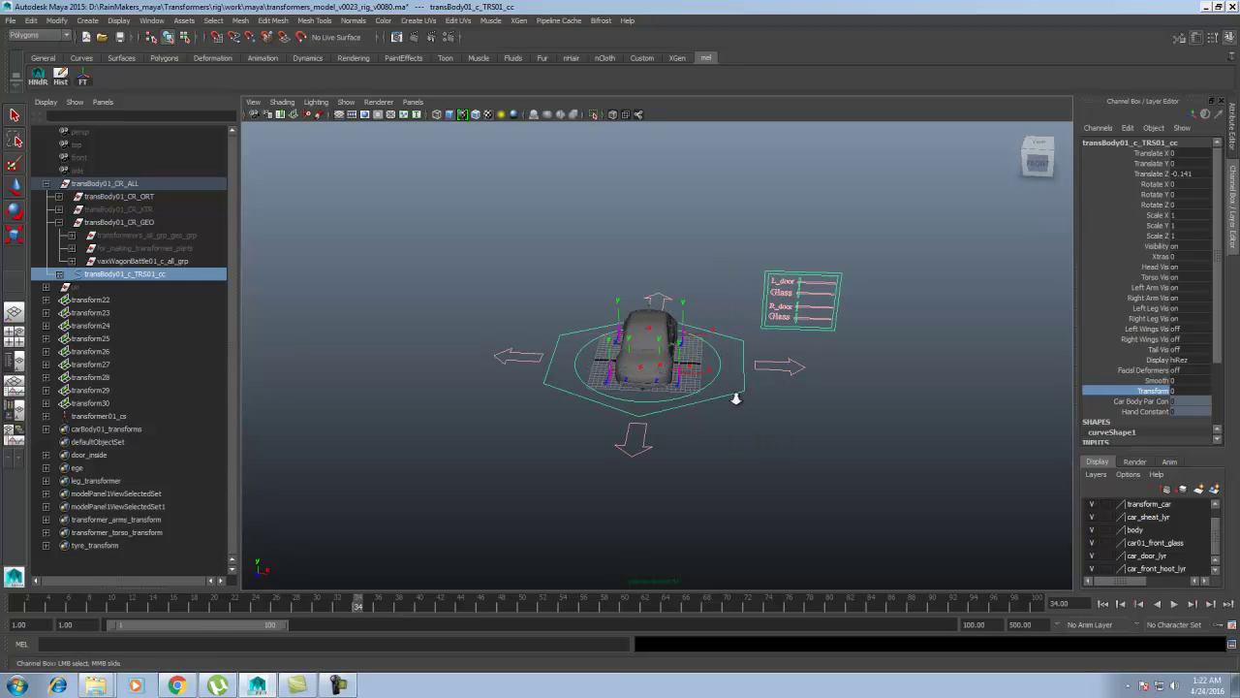
pyautogui.scroll(5, 737, 399)
pyautogui.keyDown('alt'); pyautogui.moveTo(734, 399); pyautogui.dragTo(709, 429); pyautogui.keyUp('alt')
pyautogui.scroll(-4, 711, 411)
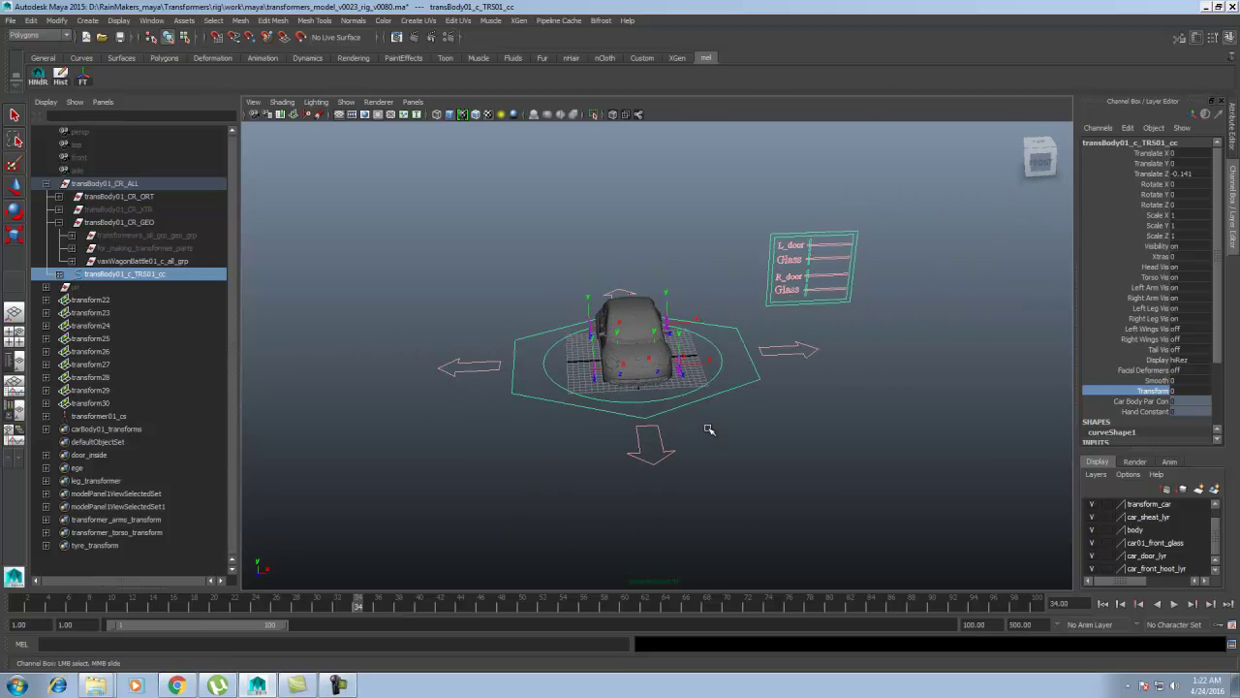
pyautogui.scroll(2, 709, 429)
pyautogui.keyDown('alt'); pyautogui.moveTo(819, 438); pyautogui.dragTo(795, 447); pyautogui.keyUp('alt')
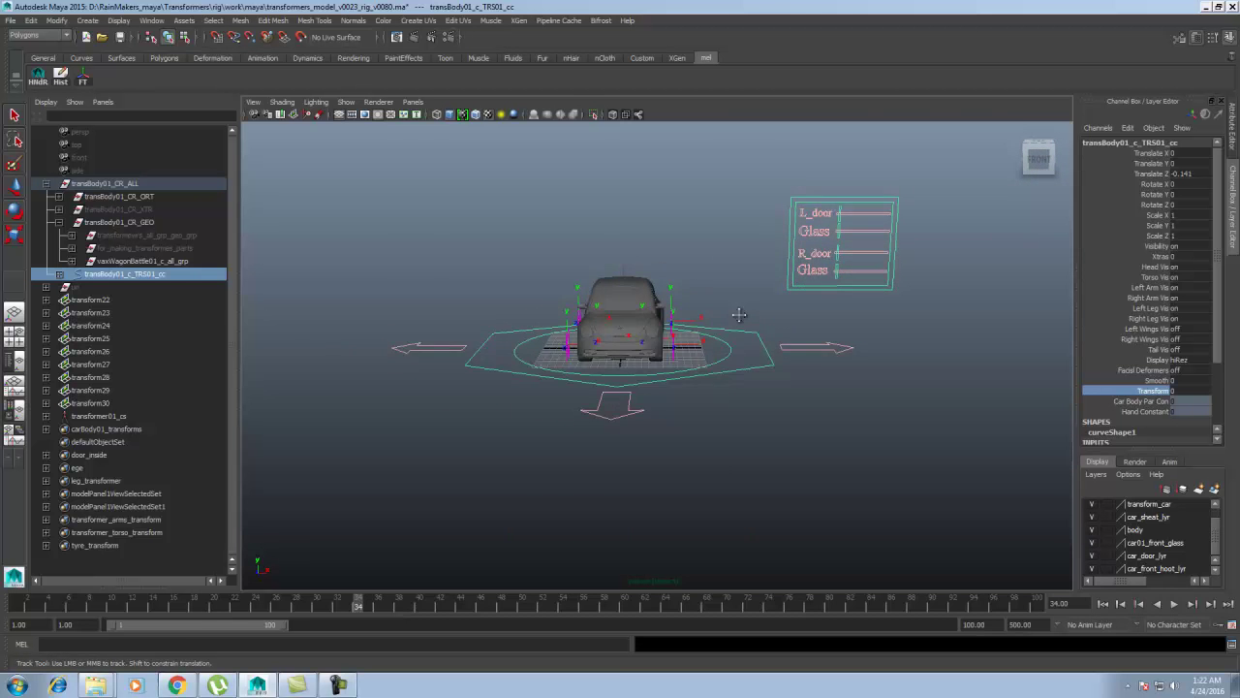
pyautogui.keyDown('alt'); pyautogui.moveTo(739, 315); pyautogui.dragTo(737, 330, button='middle'); pyautogui.keyUp('alt')
pyautogui.scroll(4, 737, 332)
pyautogui.moveTo(763, 370)
pyautogui.keyDown('alt'); pyautogui.mouseDown()
pyautogui.moveTo(756, 337)
pyautogui.moveTo(754, 367)
pyautogui.mouseUp(); pyautogui.keyUp('alt')
pyautogui.scroll(-4, 756, 336)
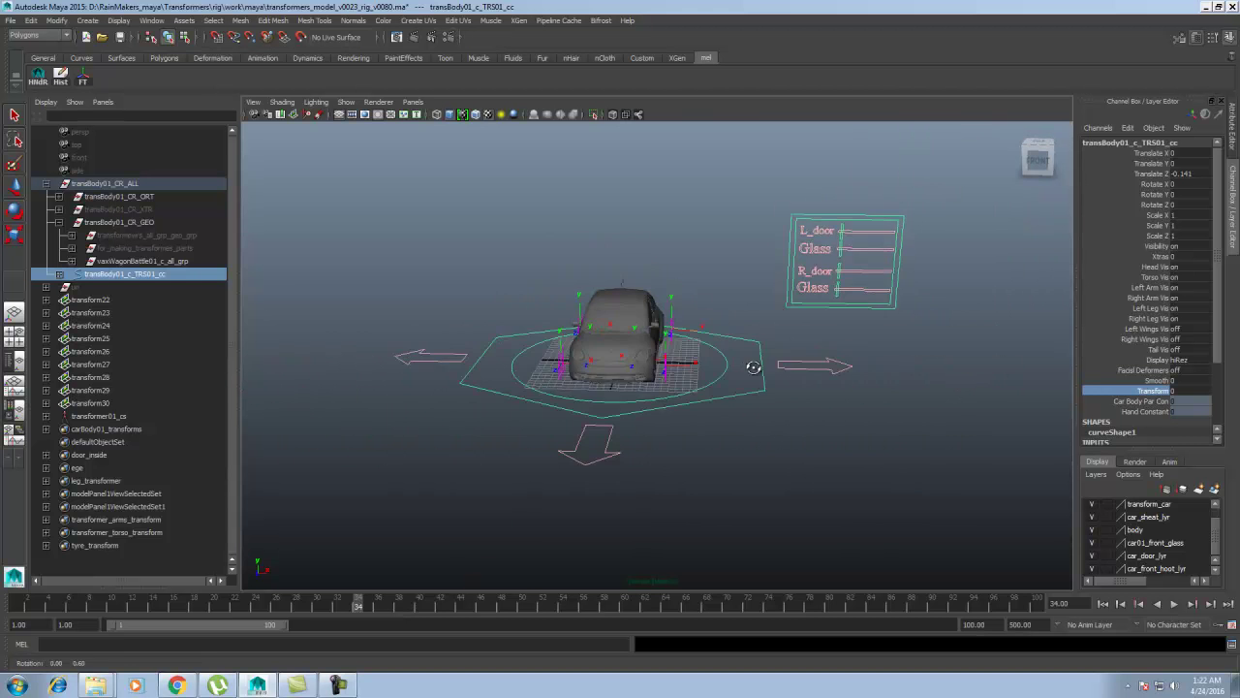
pyautogui.scroll(3, 765, 366)
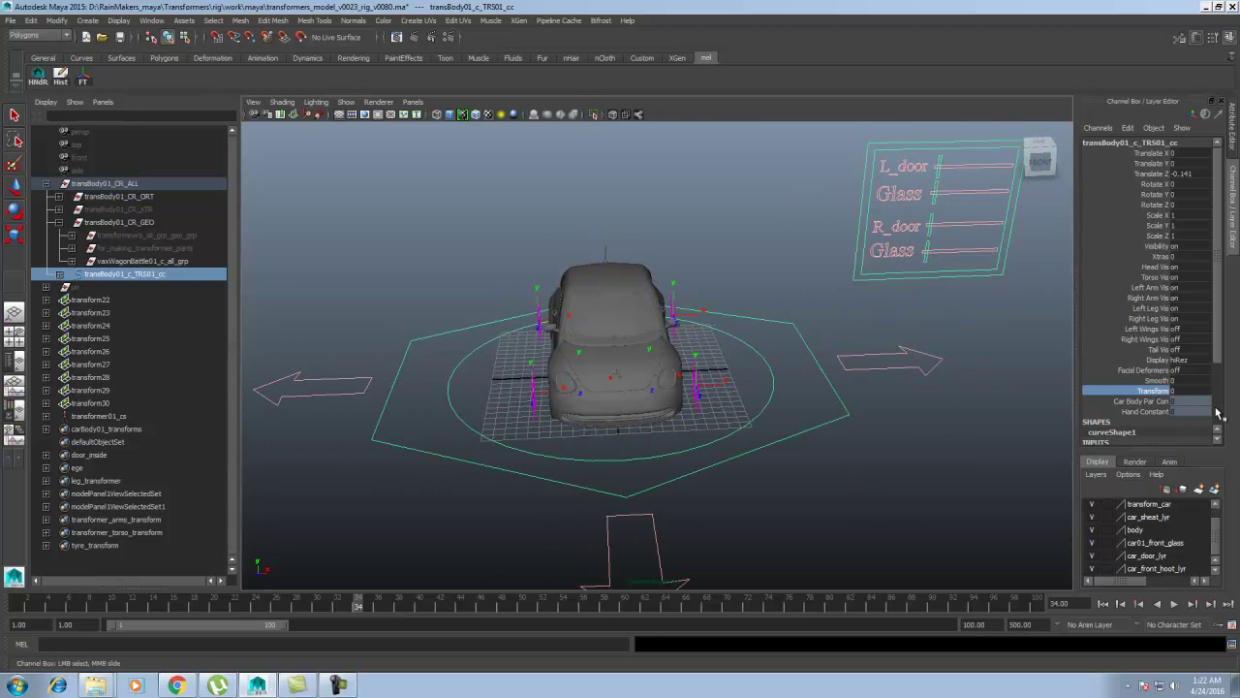
pyautogui.keyDown('alt'); pyautogui.moveTo(652, 358); pyautogui.dragTo(701, 349); pyautogui.keyUp('alt')
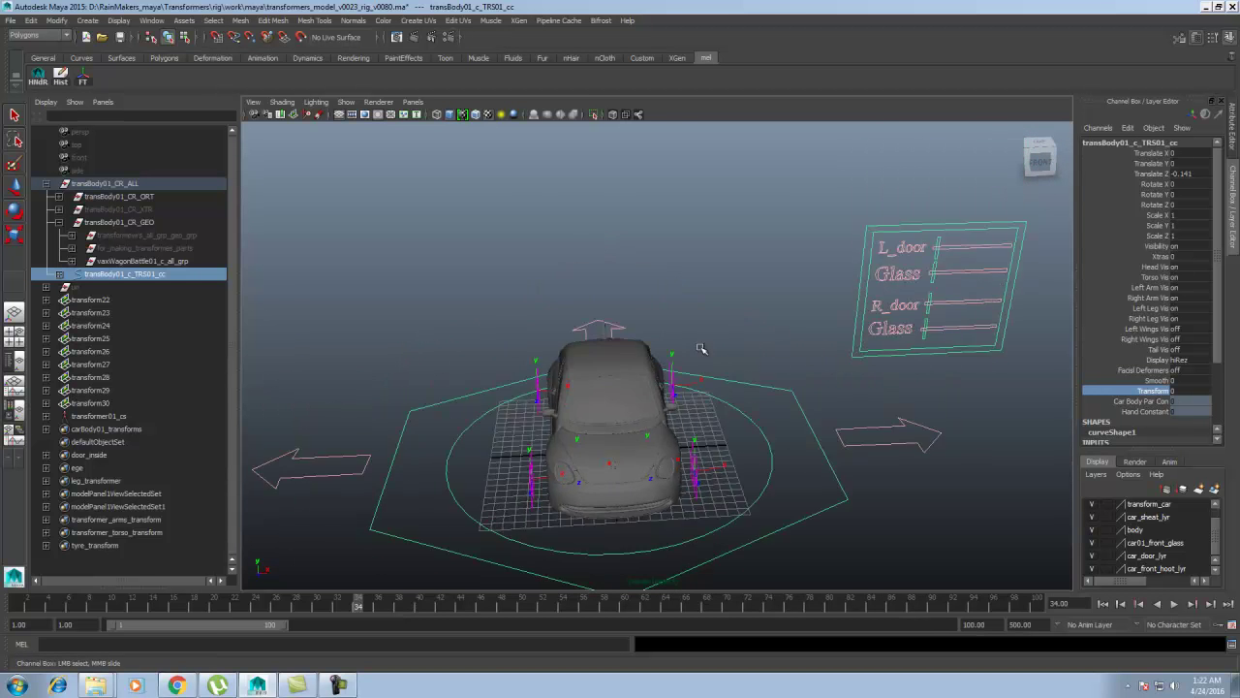
# - Set the Transform attribute of transBody01_c_TRS01_cc to 10 to turn the car into the robot
pyautogui.scroll(-5, 701, 349)
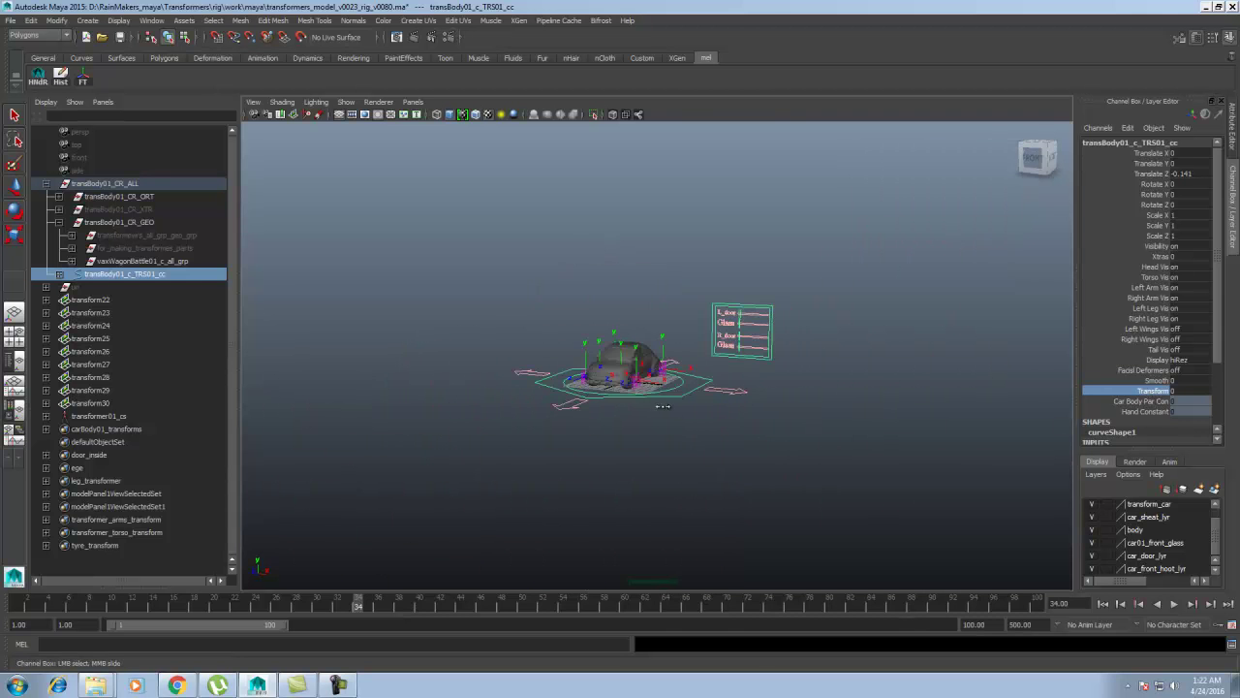
pyautogui.moveTo(663, 406); pyautogui.dragTo(808, 413, button='middle')
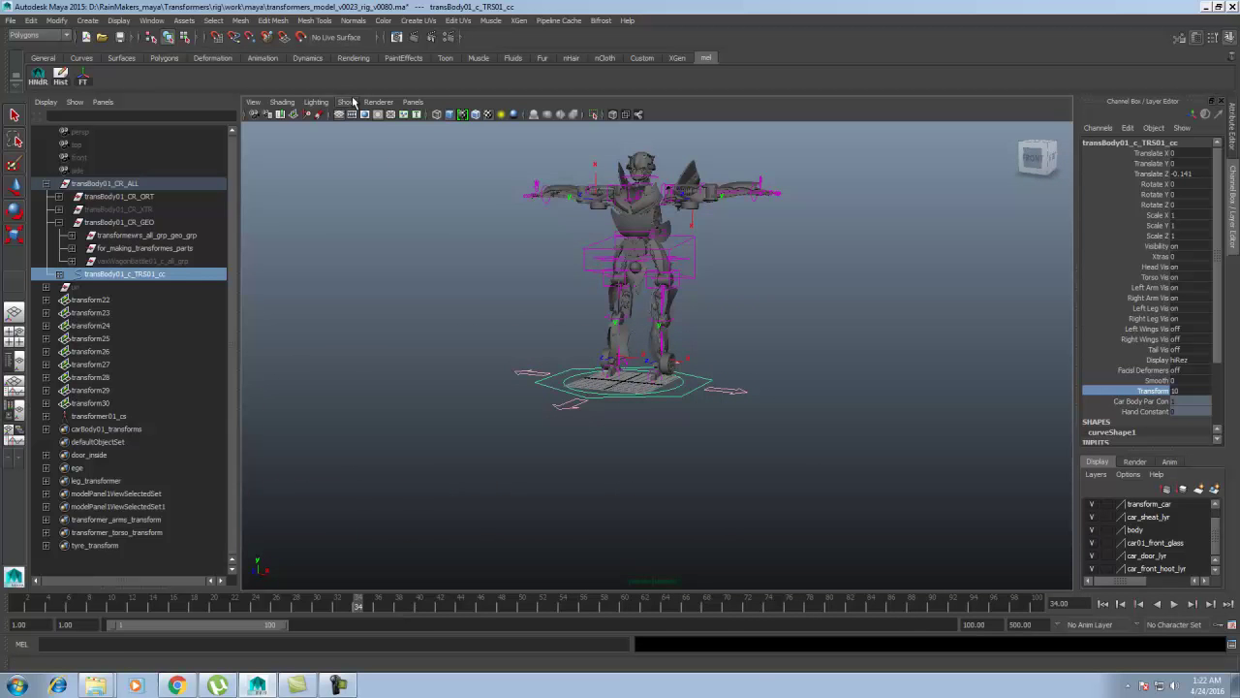
# - Hide the NURBS curves in the viewport to view the robot without its control curves
pyautogui.click(347, 103)
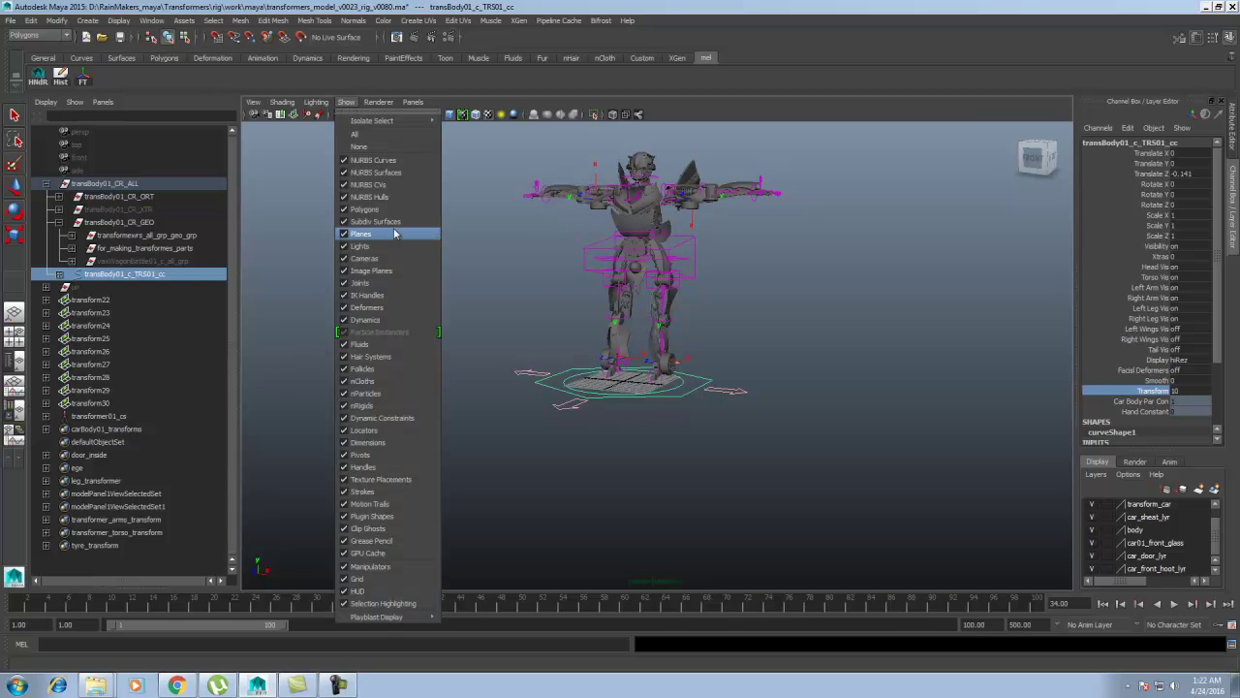
pyautogui.click(413, 167)
pyautogui.moveTo(869, 428); pyautogui.dragTo(911, 429, button='middle')
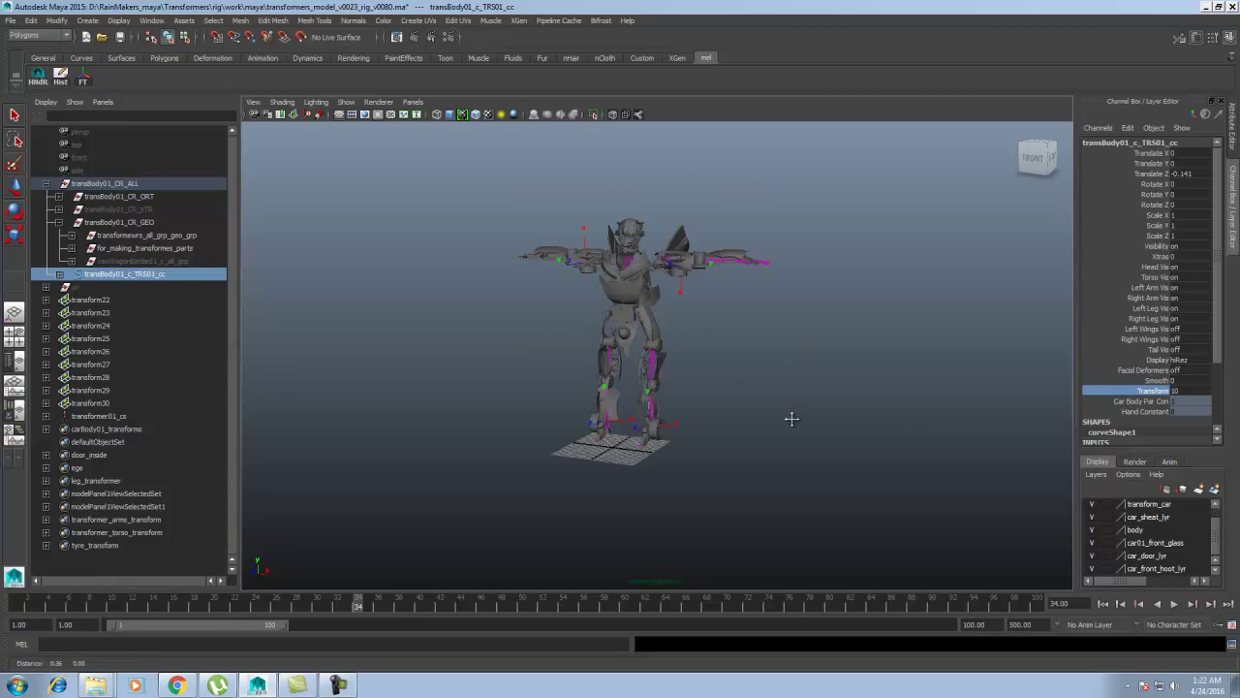
pyautogui.scroll(3, 847, 429)
pyautogui.keyDown('alt'); pyautogui.moveTo(761, 385); pyautogui.dragTo(754, 417, button='middle'); pyautogui.keyUp('alt')
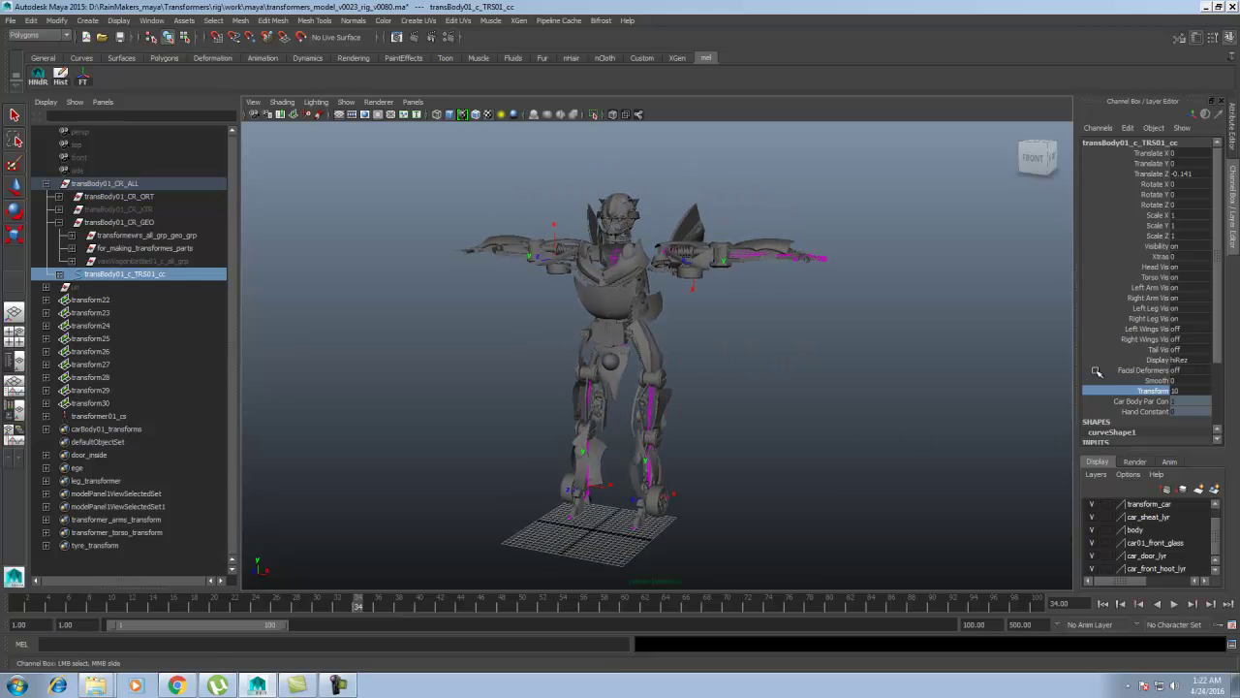
# - Show the NURBS curves in the viewport again and inspect the robot's body and leg controls
pyautogui.click(351, 105)
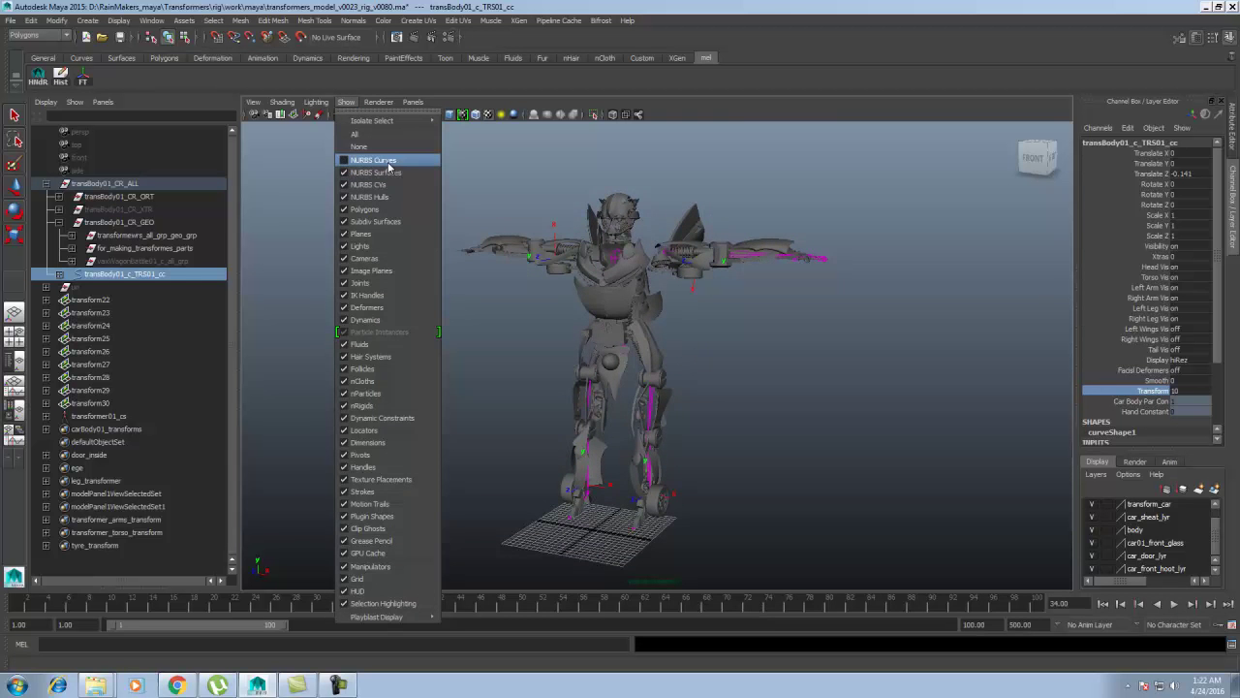
pyautogui.click(360, 161)
pyautogui.keyDown('alt'); pyautogui.moveTo(762, 423); pyautogui.dragTo(782, 398); pyautogui.keyUp('alt')
pyautogui.scroll(5, 739, 327)
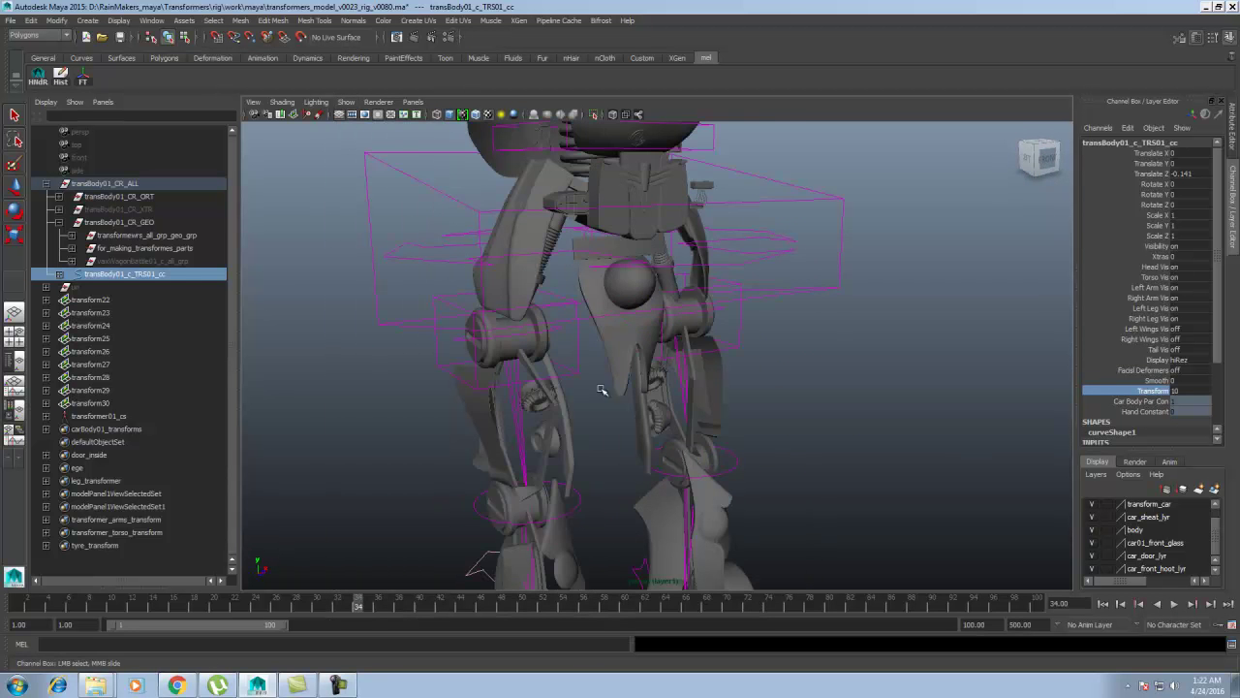
pyautogui.scroll(-6, 518, 352)
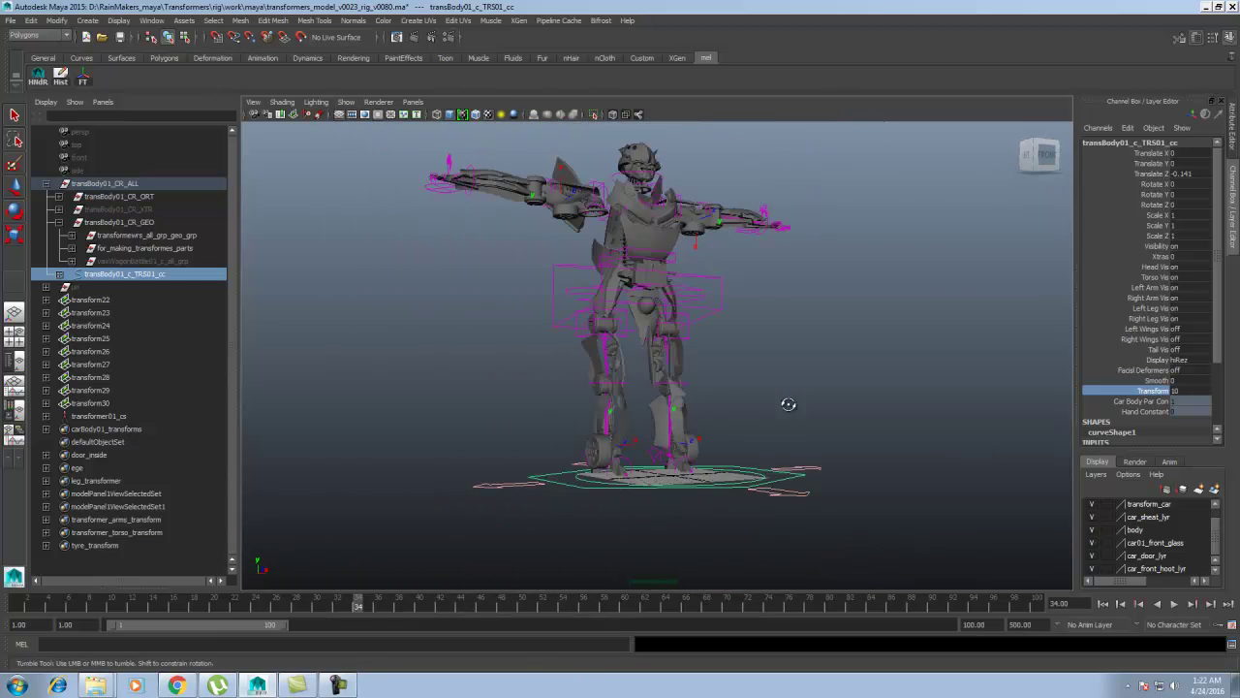
pyautogui.keyDown('alt'); pyautogui.moveTo(584, 199); pyautogui.dragTo(632, 183); pyautogui.keyUp('alt')
pyautogui.keyDown('alt'); pyautogui.moveTo(671, 406); pyautogui.dragTo(658, 413); pyautogui.keyUp('alt')
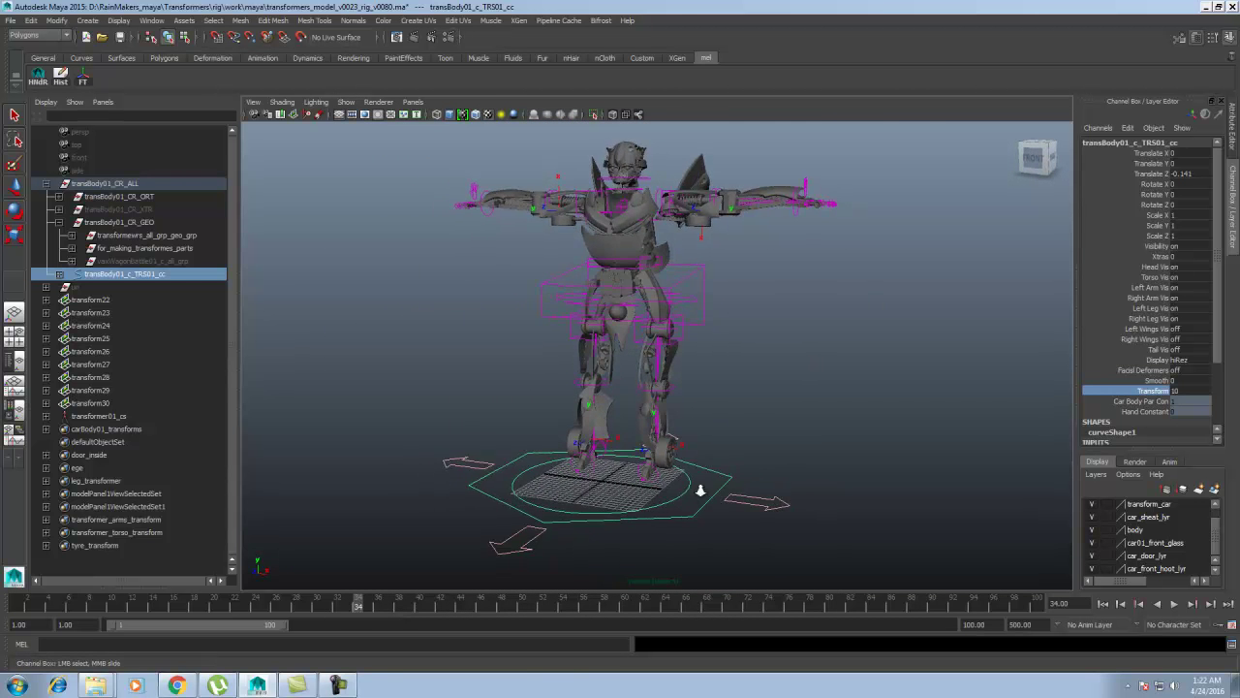
# - Select both foot controls of the robot and raise them about 3.32 units in Y to test the legs
pyautogui.scroll(4, 669, 491)
pyautogui.click(601, 481)
pyautogui.keyDown('shift'); pyautogui.click(697, 484); pyautogui.keyUp('shift')
pyautogui.moveTo(672, 524)
pyautogui.keyDown('alt'); pyautogui.mouseDown()
pyautogui.moveTo(633, 526)
pyautogui.moveTo(671, 535)
pyautogui.mouseUp(); pyautogui.keyUp('alt')
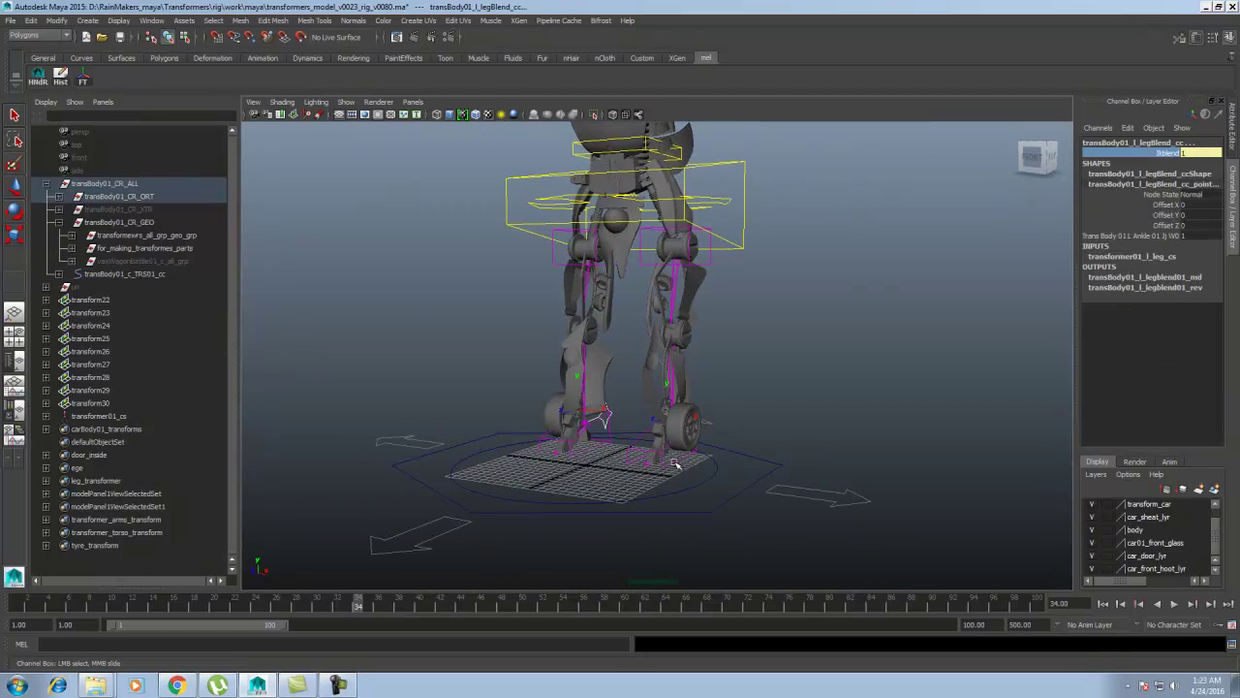
pyautogui.click(630, 458)
pyautogui.press('w')
pyautogui.click(612, 444)
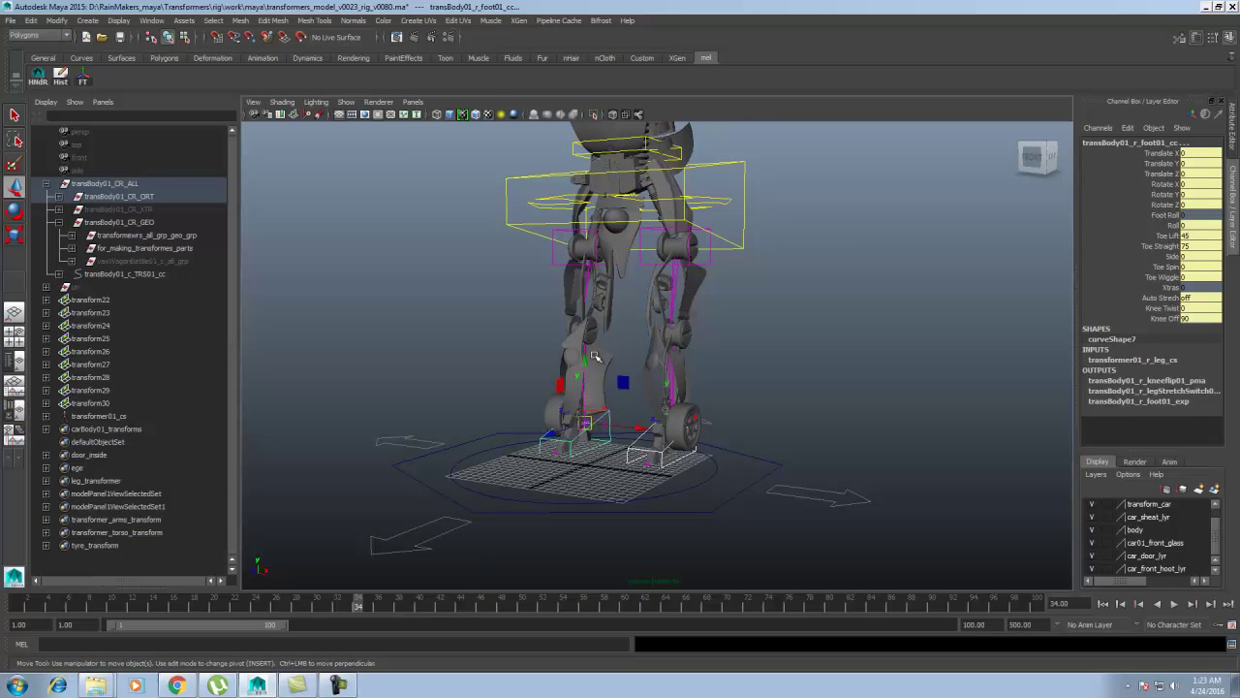
pyautogui.moveTo(586, 332)
pyautogui.mouseDown()
pyautogui.moveTo(601, 241)
pyautogui.moveTo(589, 340)
pyautogui.mouseUp()
# - Try rotating both foot controls about -23 degrees in X, undo the rotation and the raise, and clear the selection
pyautogui.press('e')
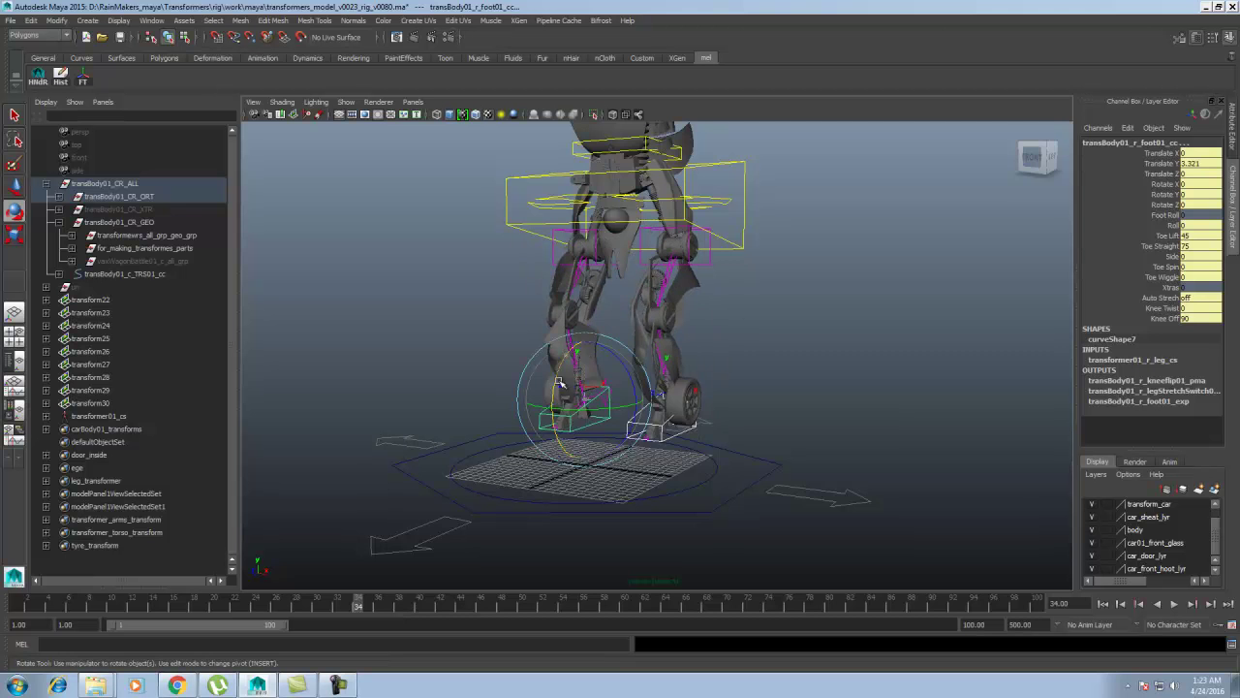
pyautogui.moveTo(559, 384); pyautogui.dragTo(558, 337)
pyautogui.hotkey('ctrl', 'z')
pyautogui.hotkey('ctrl', 'z')
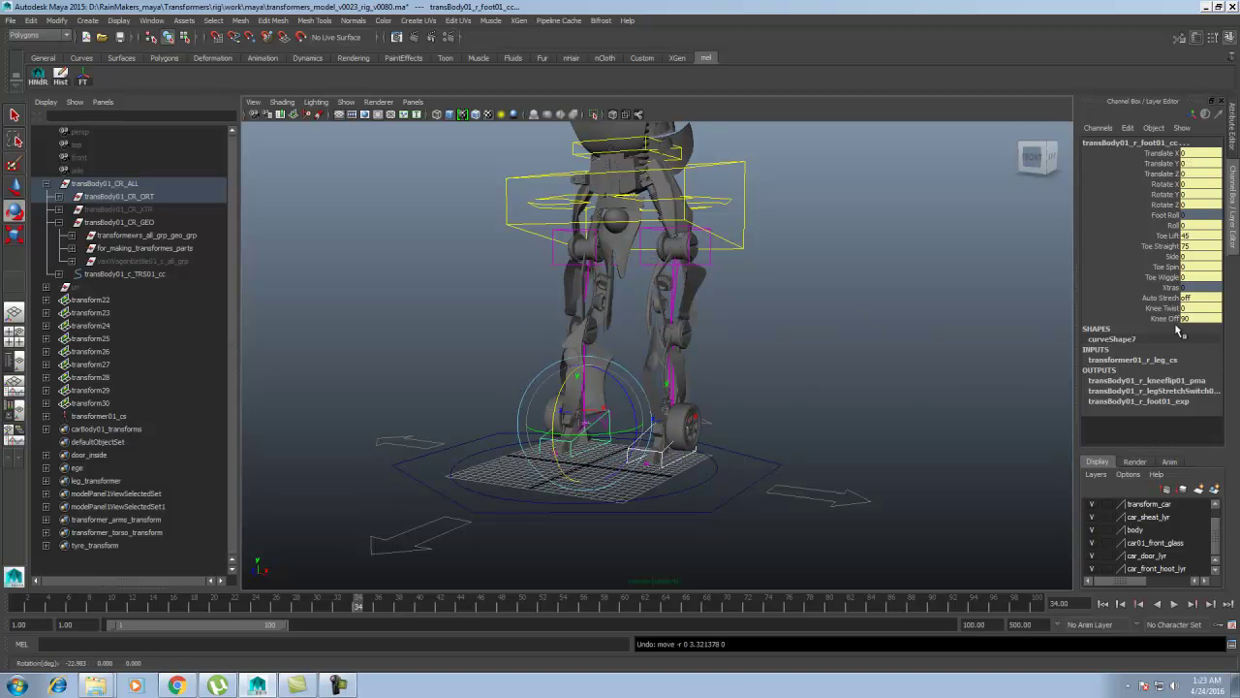
pyautogui.click(707, 457)
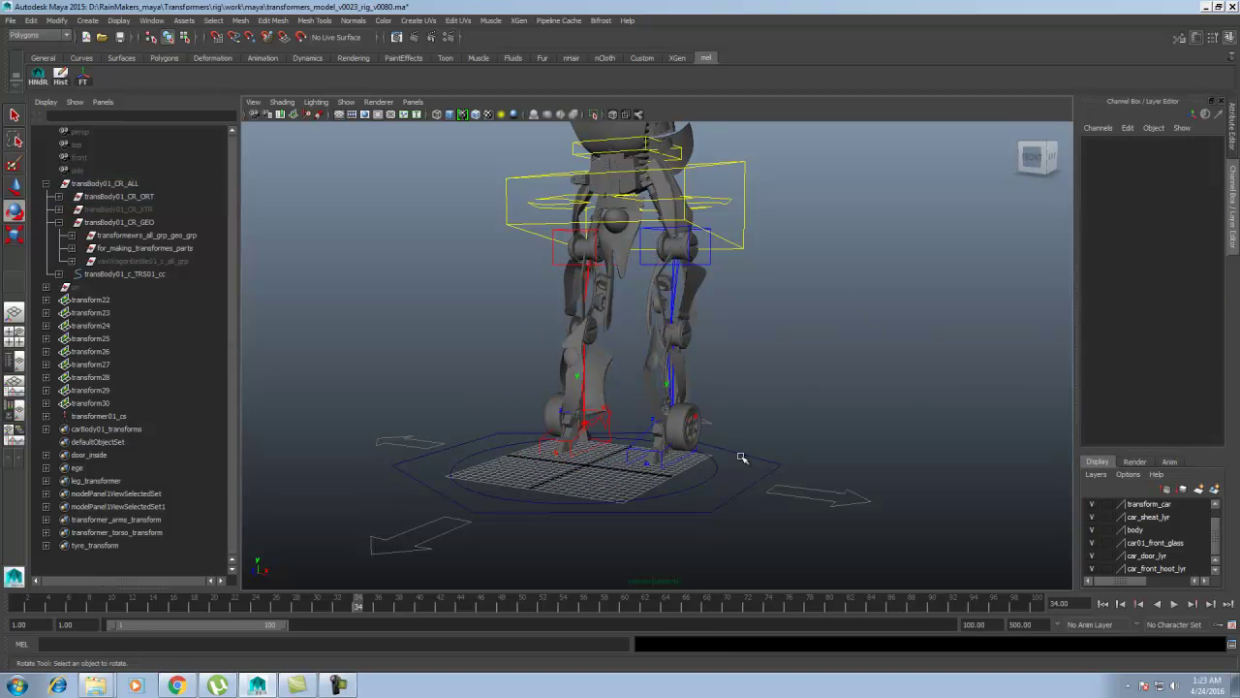
pyautogui.click(742, 455)
# - Inspect the for_making_transformes_parts, transformewrs_all_grp_geo_grp and vaxWagonBattle01_c_all_grp groups to see which geometry each contains
pyautogui.click(120, 248)
pyautogui.press('f')
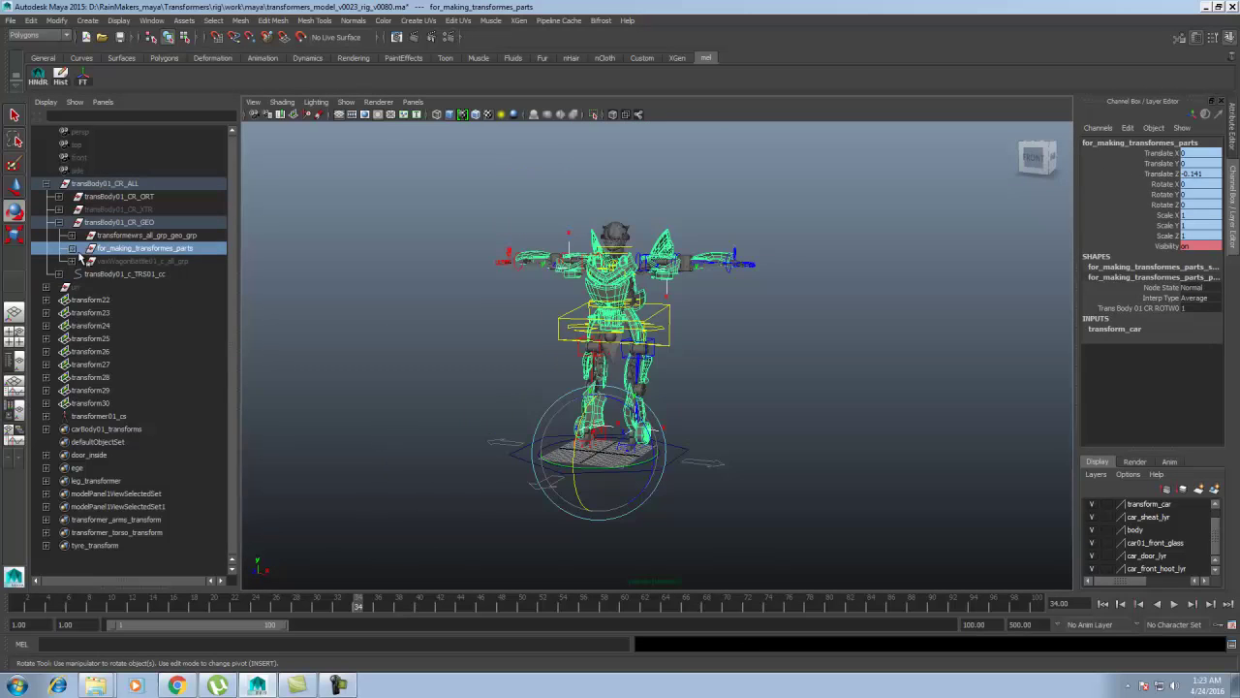
pyautogui.click(72, 248)
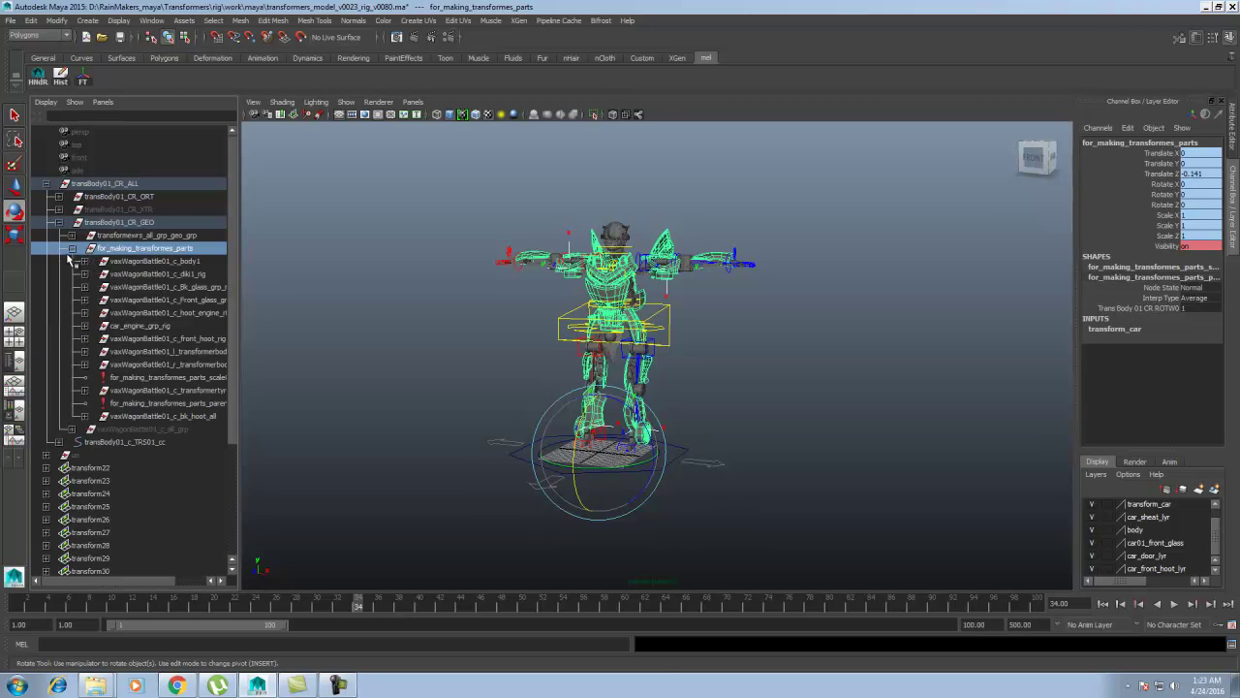
pyautogui.click(71, 249)
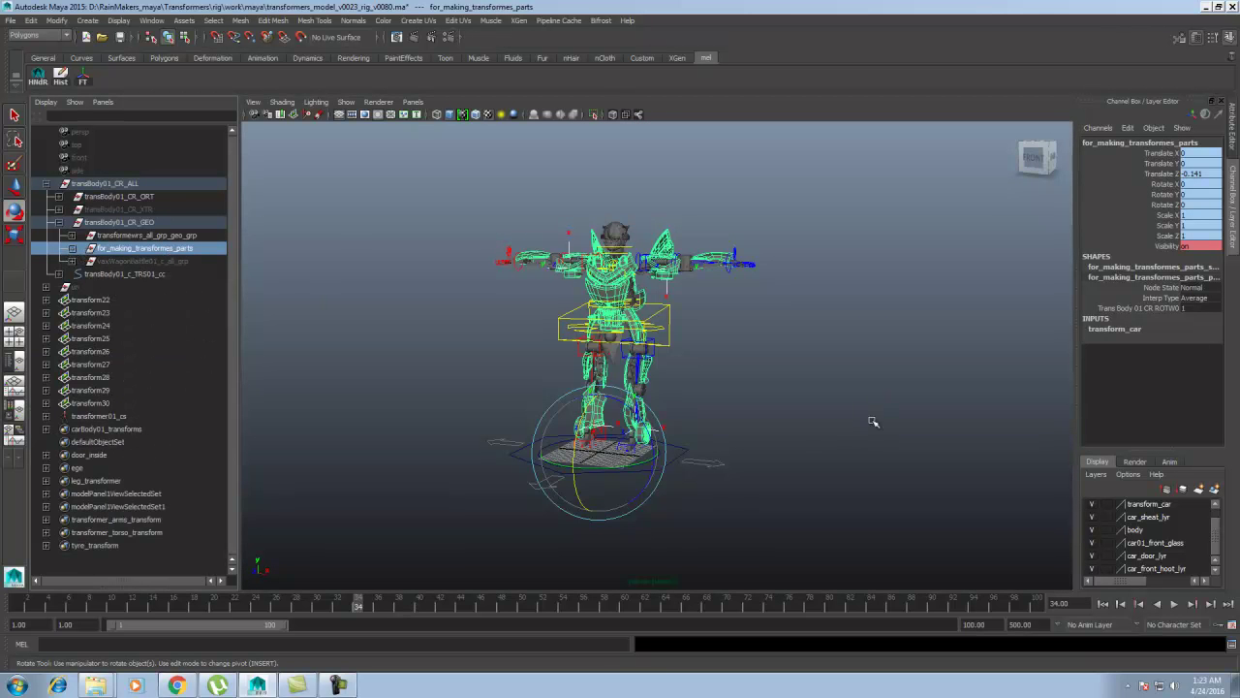
pyautogui.scroll(5, 790, 376)
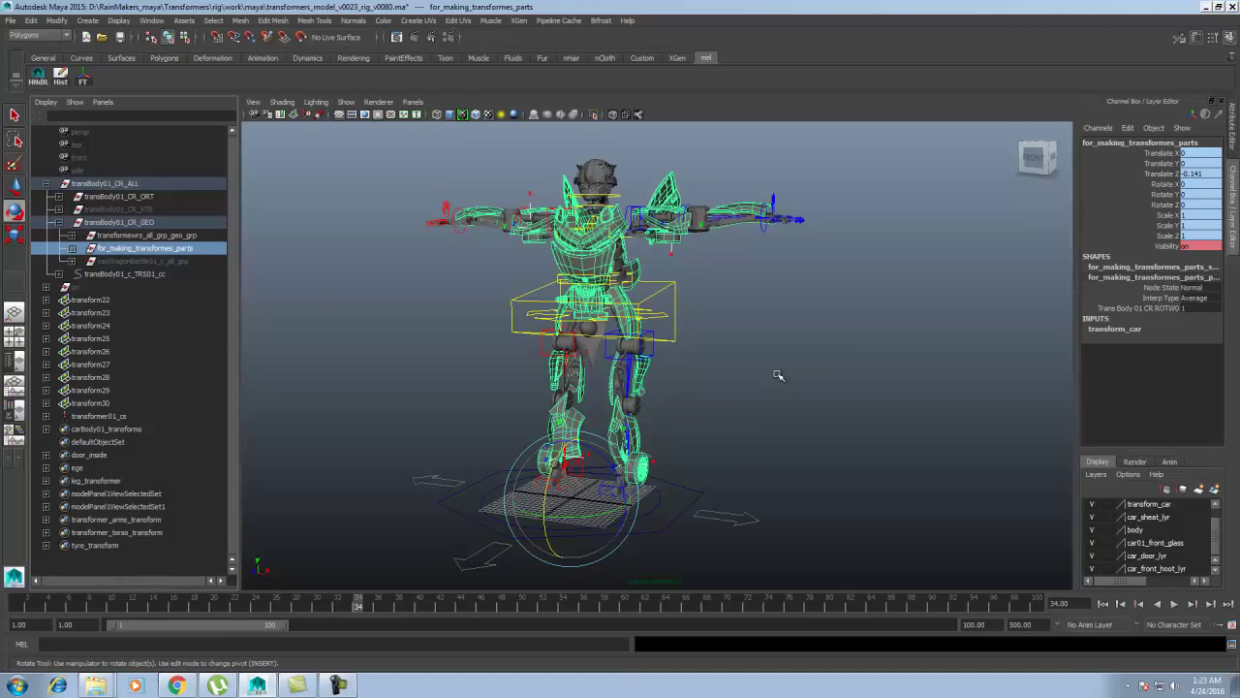
pyautogui.click(181, 239)
pyautogui.click(161, 261)
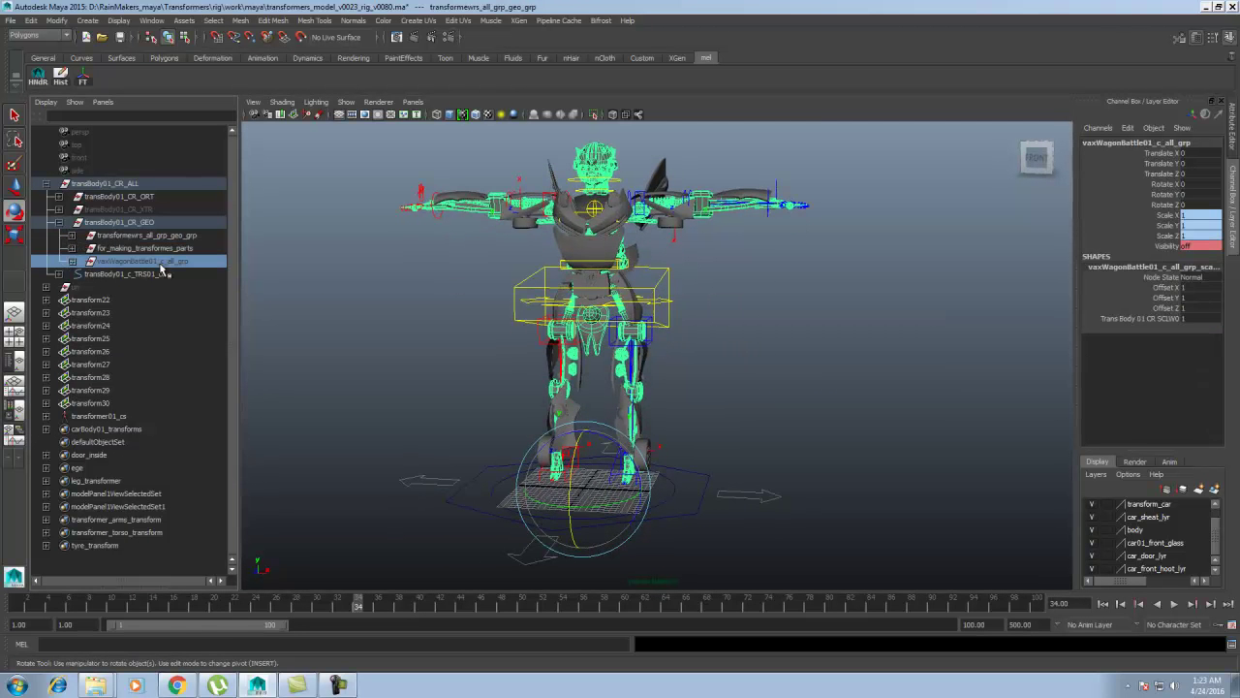
pyautogui.keyDown('alt'); pyautogui.moveTo(737, 504); pyautogui.dragTo(755, 505); pyautogui.keyUp('alt')
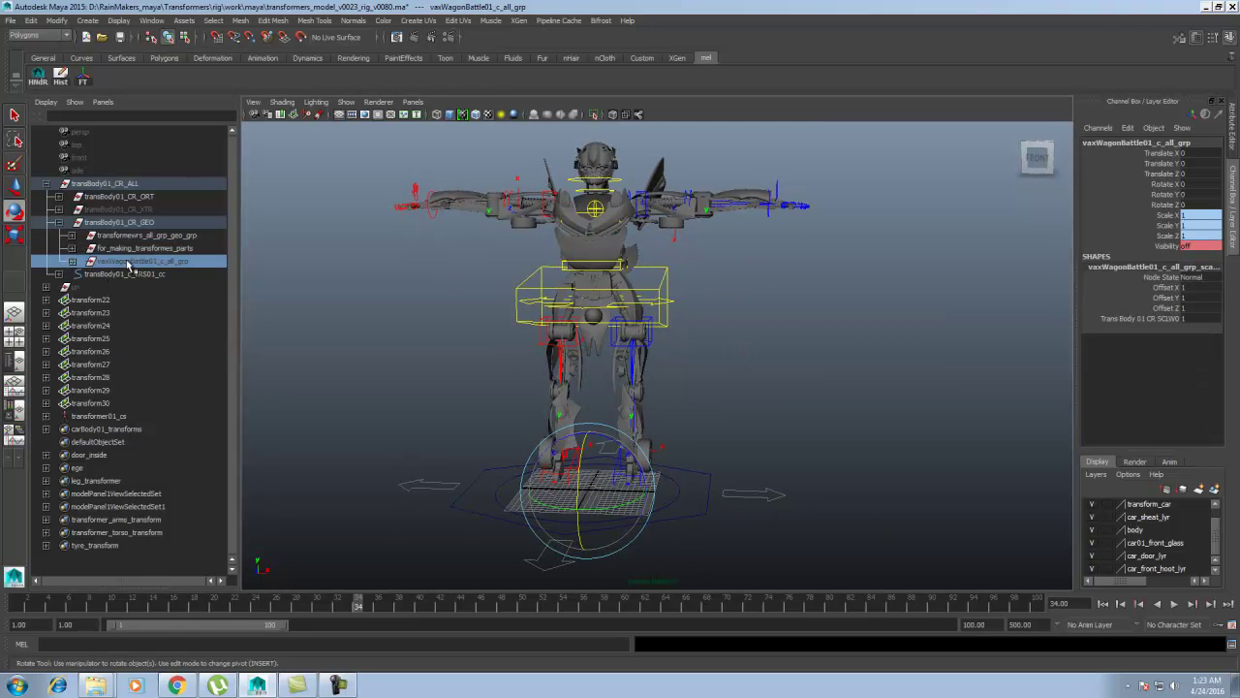
# - Select the main ground control and set its Transform attribute to 0 to turn the robot back into the car
pyautogui.click(693, 536)
pyautogui.click(1151, 390)
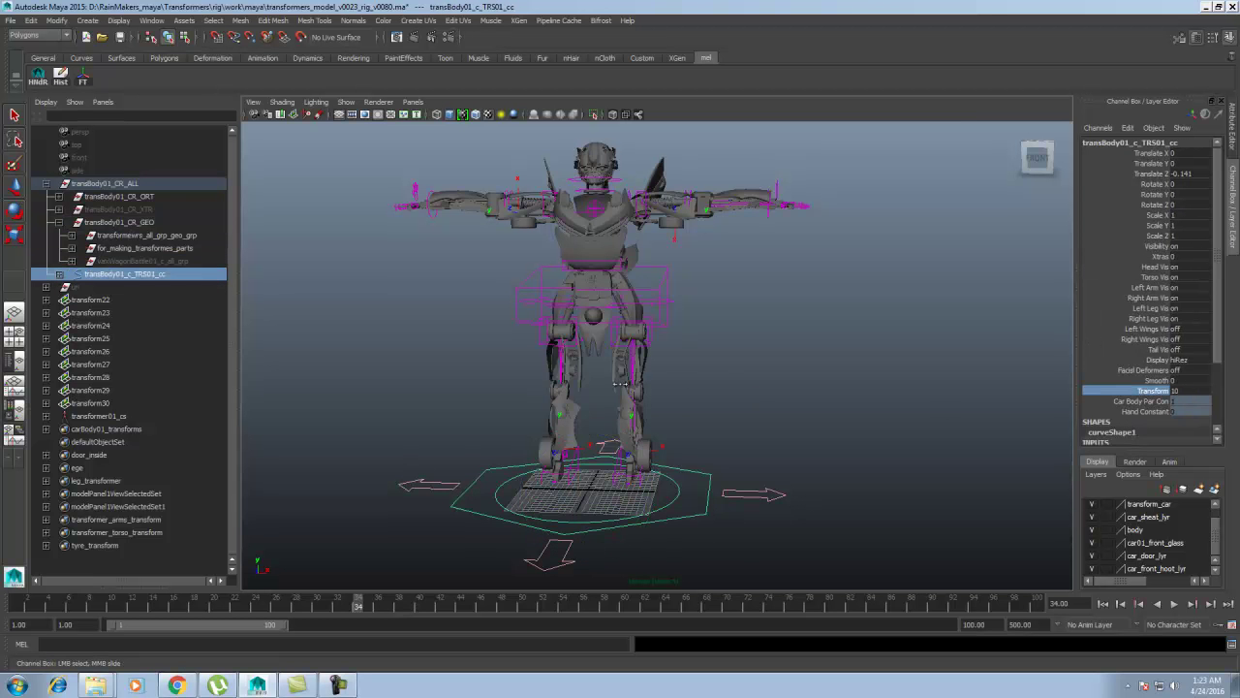
pyautogui.moveTo(757, 400); pyautogui.dragTo(663, 359, button='middle')
pyautogui.keyDown('alt'); pyautogui.moveTo(713, 316); pyautogui.dragTo(687, 336); pyautogui.keyUp('alt')
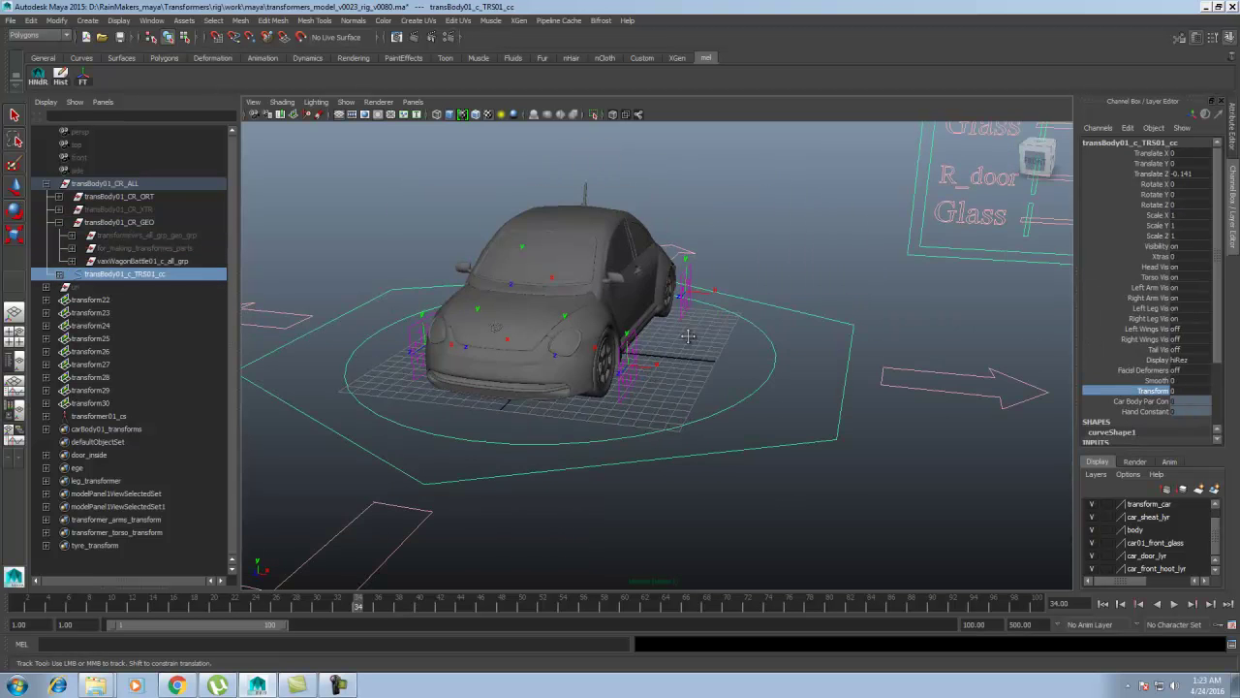
pyautogui.keyDown('alt'); pyautogui.moveTo(687, 335); pyautogui.dragTo(672, 370, button='right'); pyautogui.keyUp('alt')
# - Try sliding the L_door control, and the Glass control below it to 10 in X, undoing each move
pyautogui.click(913, 196)
pyautogui.press('w')
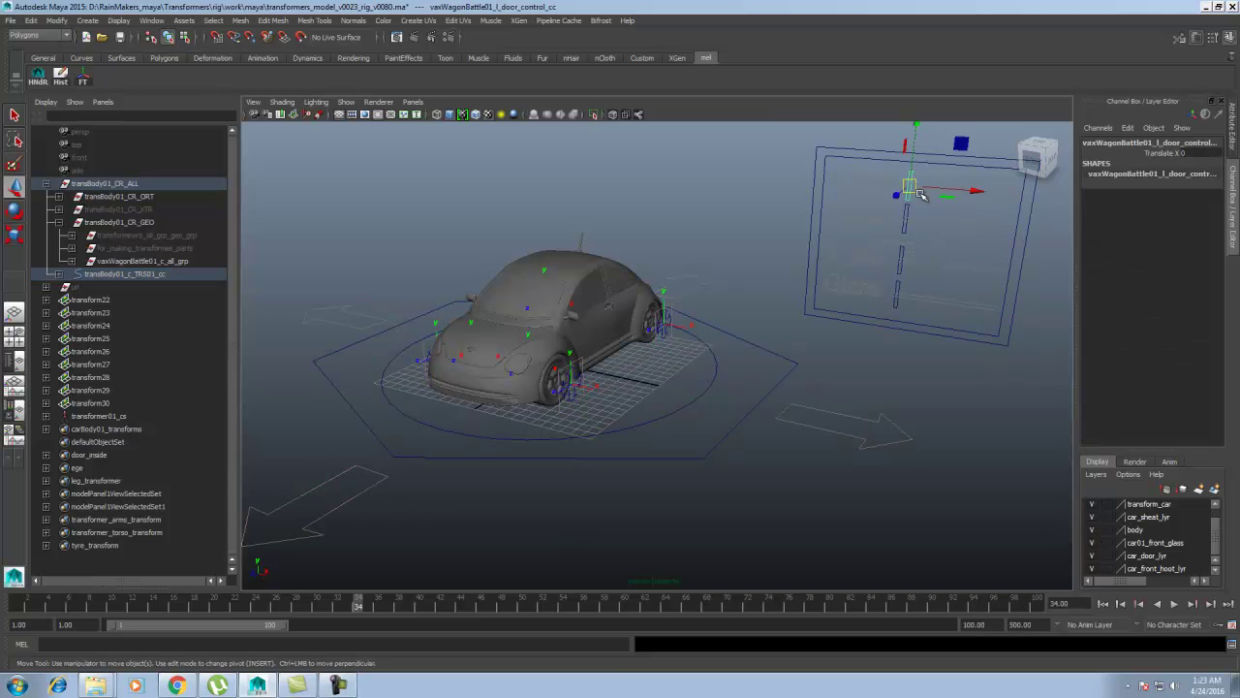
pyautogui.moveTo(990, 198); pyautogui.dragTo(953, 233)
pyautogui.hotkey('ctrl', 'z')
pyautogui.click(910, 211)
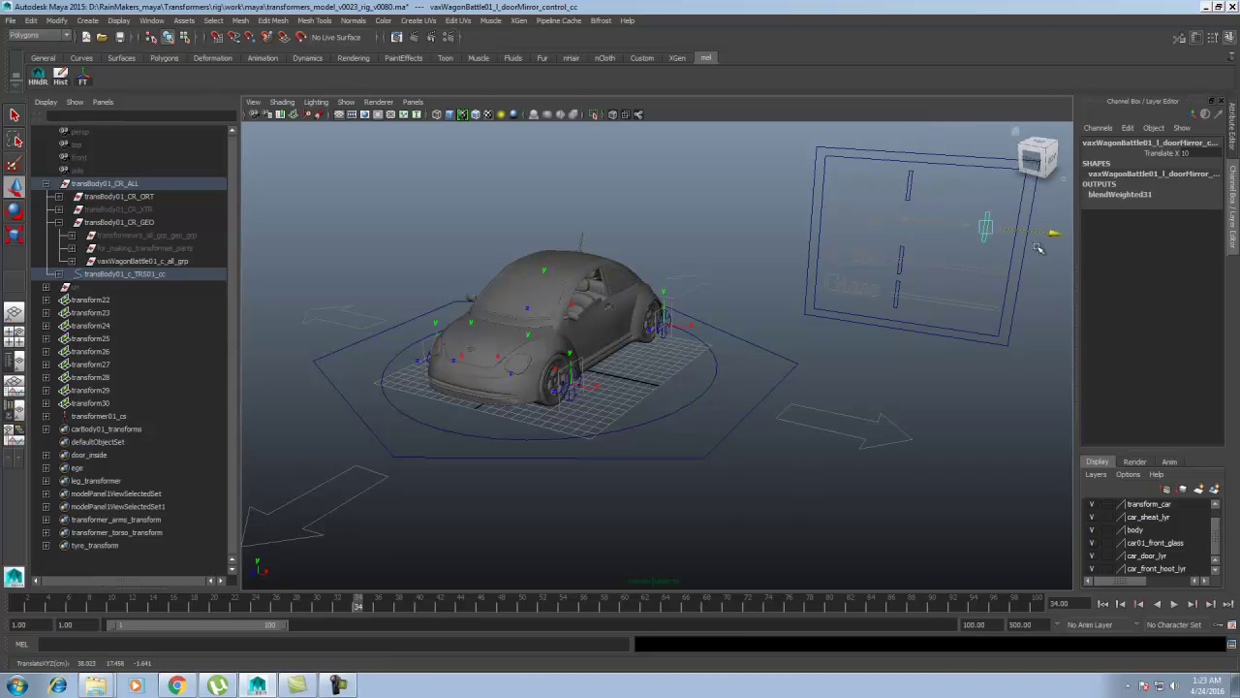
pyautogui.hotkey('ctrl', 'z')
# - Try sliding the R_door control and the Glass control below it in X, undoing each move
pyautogui.click(900, 270)
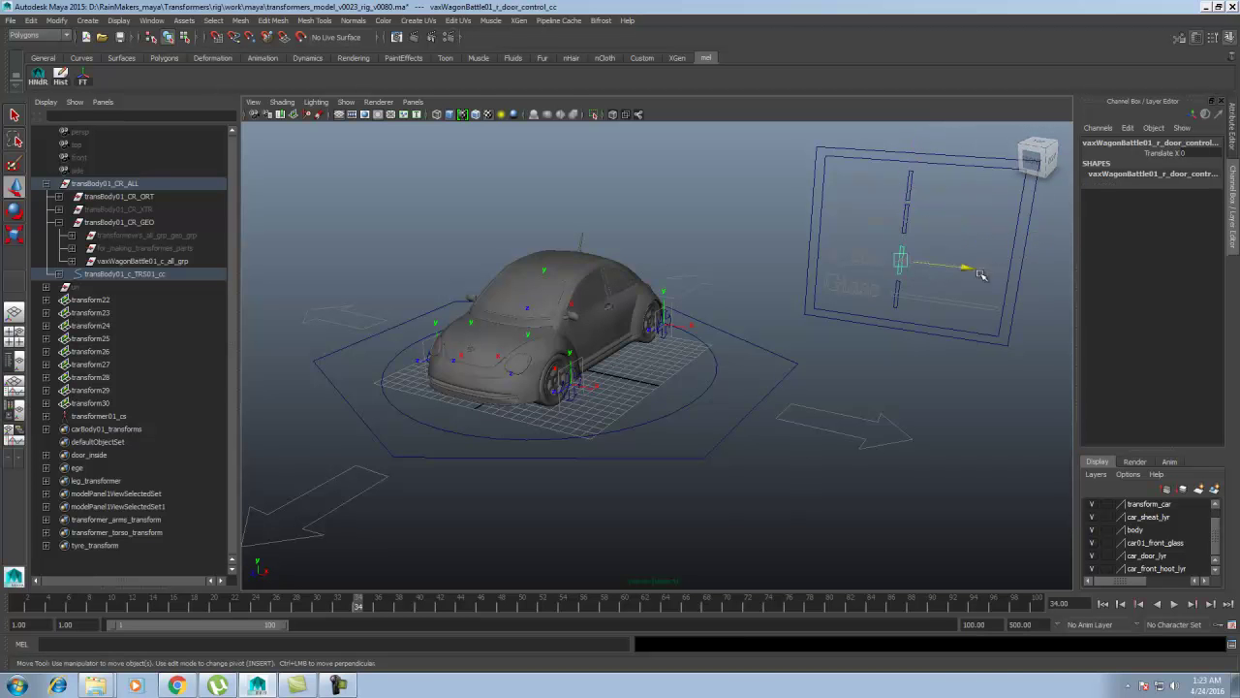
pyautogui.moveTo(980, 274); pyautogui.dragTo(1043, 283)
pyautogui.hotkey('ctrl', 'z')
pyautogui.click(896, 305)
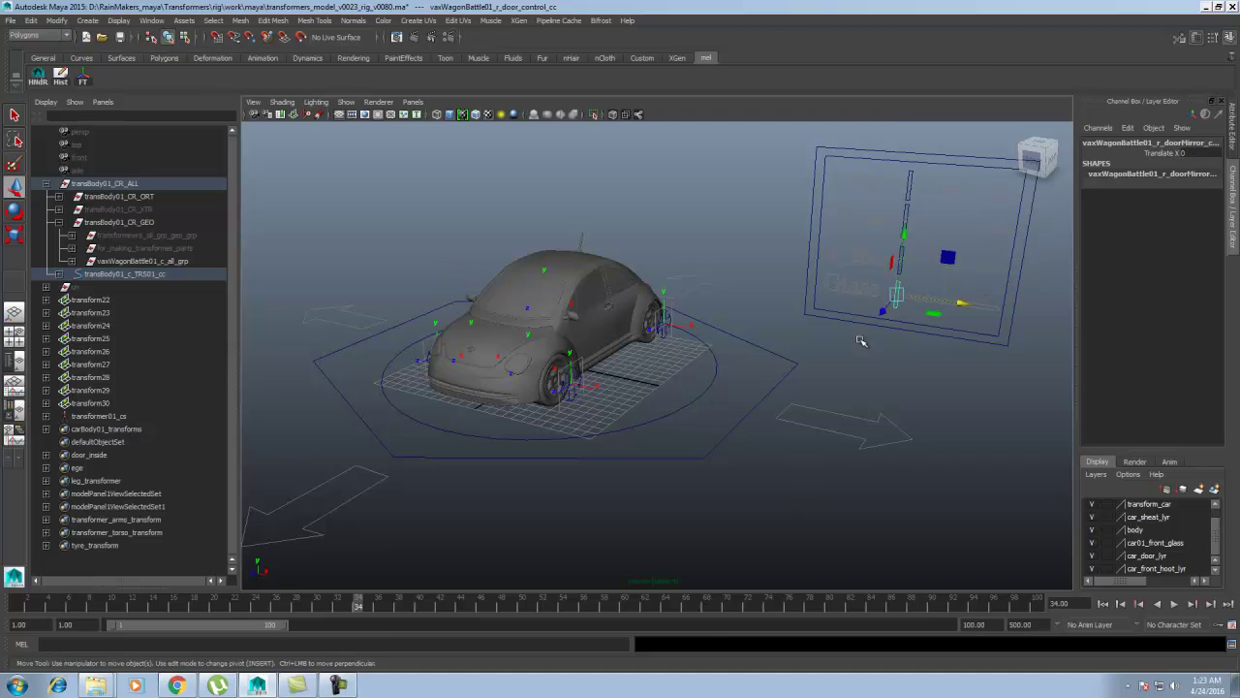
pyautogui.moveTo(958, 305); pyautogui.dragTo(986, 310)
pyautogui.keyDown('alt'); pyautogui.moveTo(746, 411); pyautogui.dragTo(647, 384); pyautogui.keyUp('alt')
pyautogui.hotkey('ctrl', 'z')
# - Select the left front tyre control and check its Auto Revolve and Manual Revolve attributes
pyautogui.scroll(-3, 647, 384)
pyautogui.keyDown('alt'); pyautogui.moveTo(582, 352); pyautogui.dragTo(646, 382); pyautogui.keyUp('alt')
pyautogui.scroll(5, 646, 385)
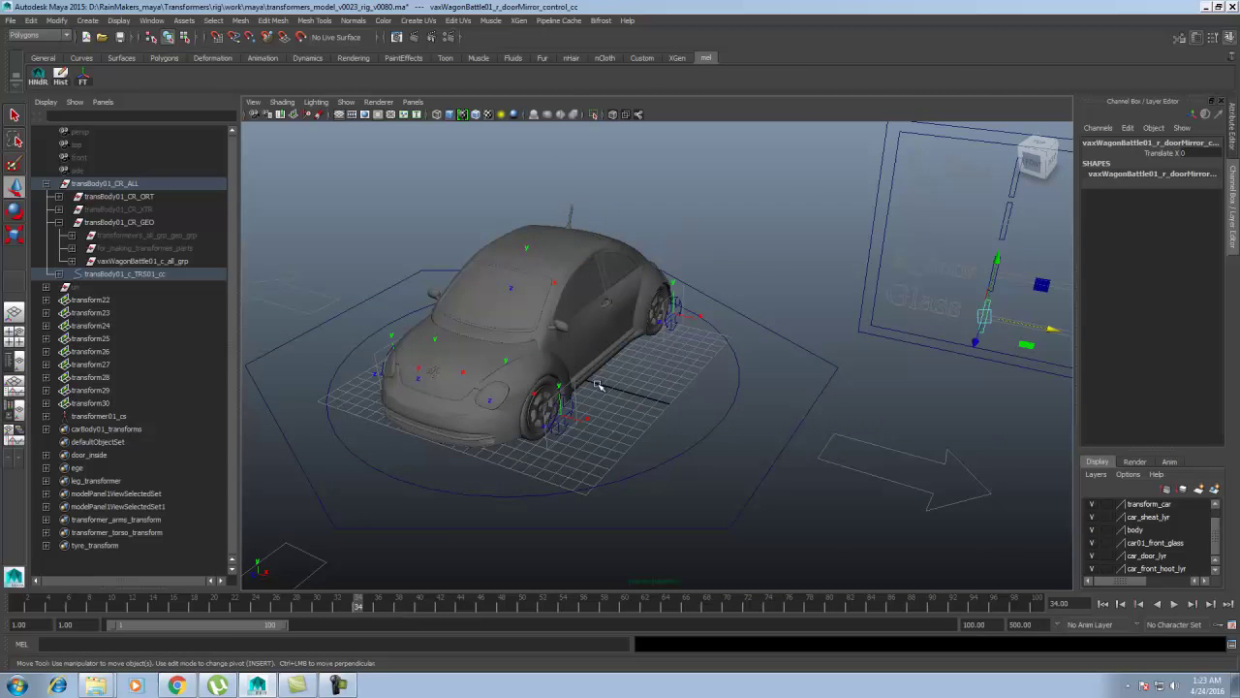
pyautogui.click(560, 431)
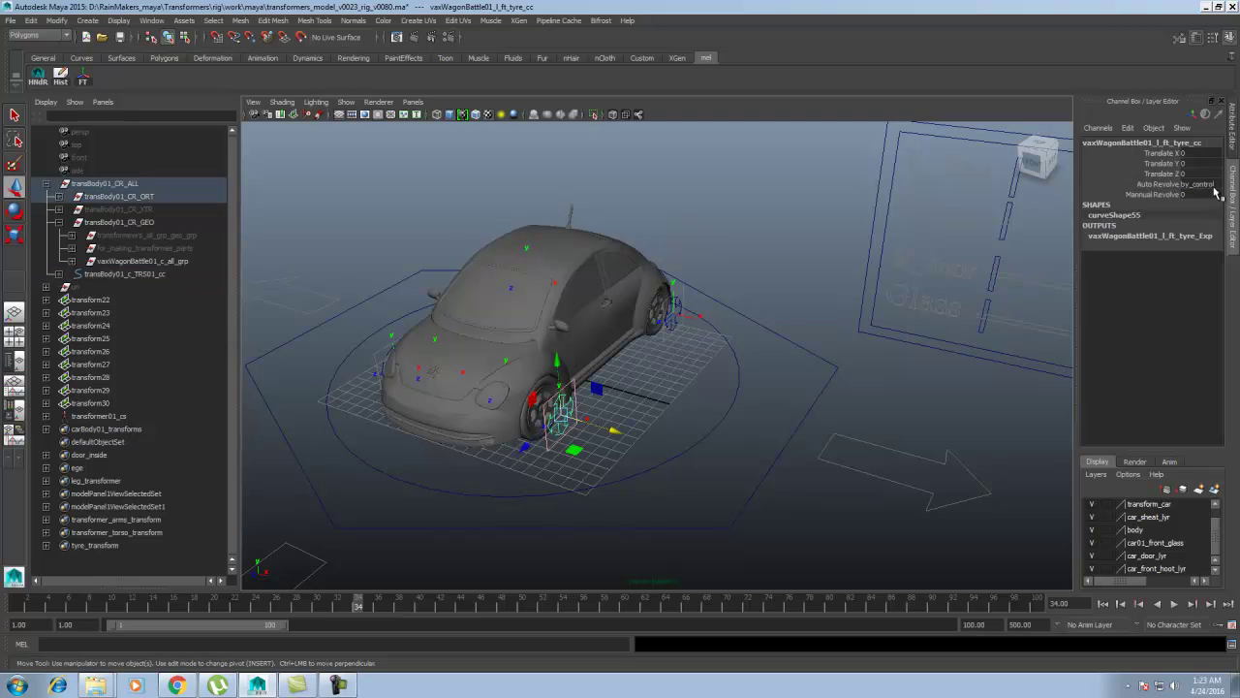
# - Move the main ground control along Z to -5.537 to roll the wheels, undoing the extra nudge
pyautogui.click(761, 481)
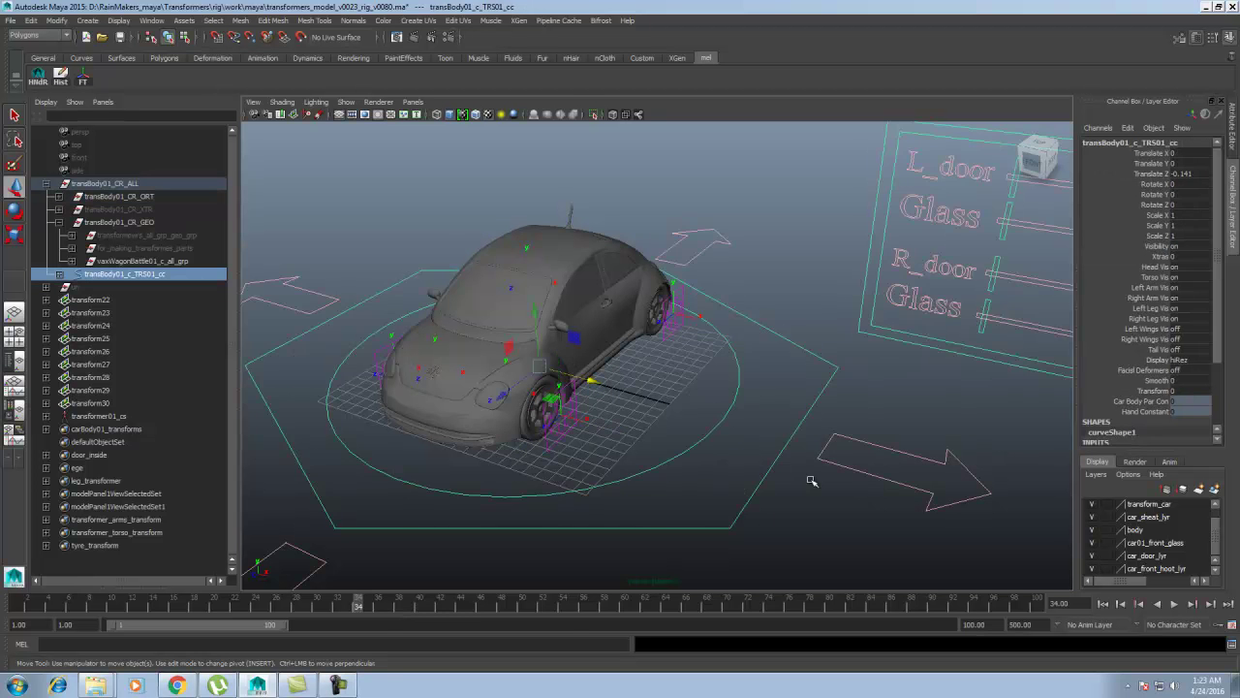
pyautogui.scroll(-4, 620, 417)
pyautogui.keyDown('alt'); pyautogui.moveTo(620, 417); pyautogui.dragTo(590, 414); pyautogui.keyUp('alt')
pyautogui.moveTo(530, 368); pyautogui.dragTo(570, 371)
pyautogui.scroll(5, 591, 389)
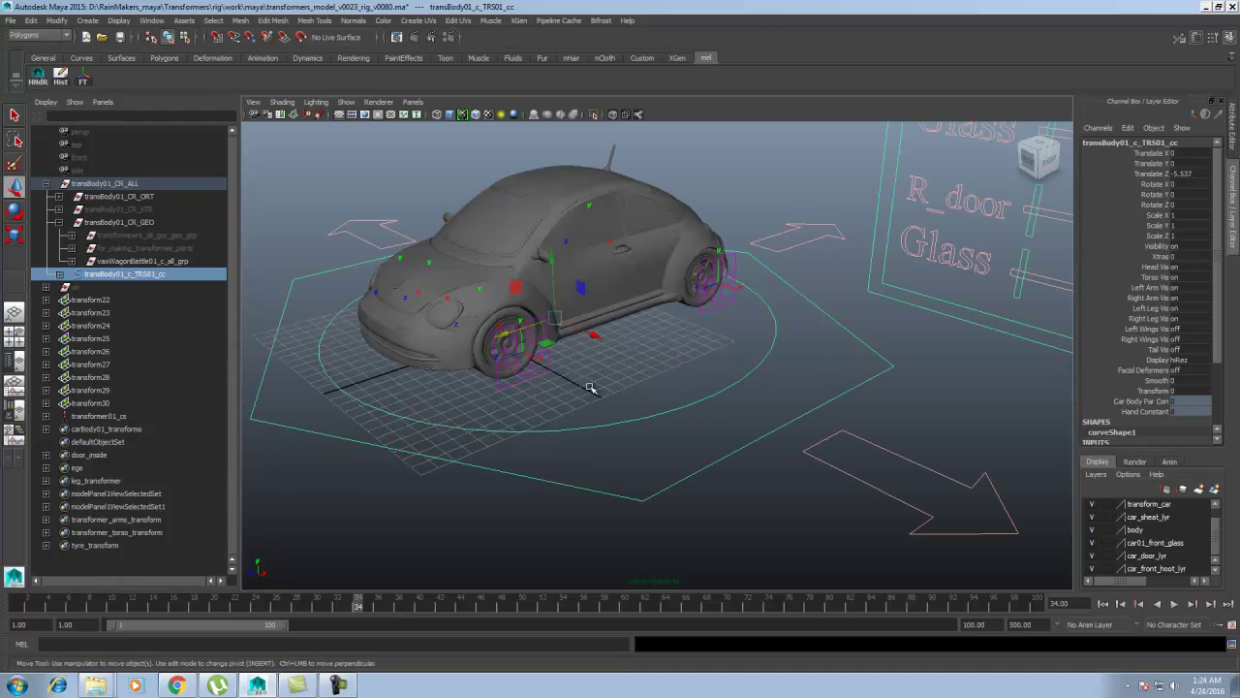
pyautogui.moveTo(500, 331)
pyautogui.mouseDown()
pyautogui.moveTo(488, 334)
pyautogui.moveTo(506, 332)
pyautogui.mouseUp()
pyautogui.hotkey('ctrl', 'z')
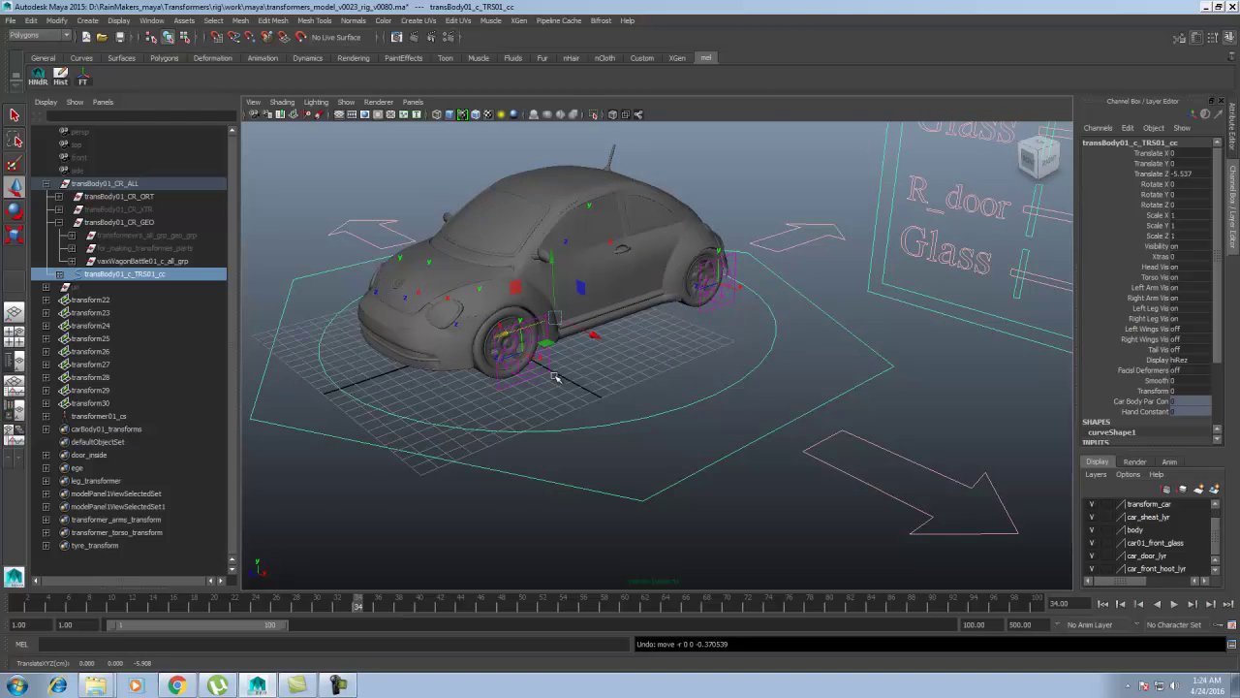
# - Try the left front tyre's Auto Revolve on manual and scrub its Manual Revolve value to turn the wheel
pyautogui.click(541, 372)
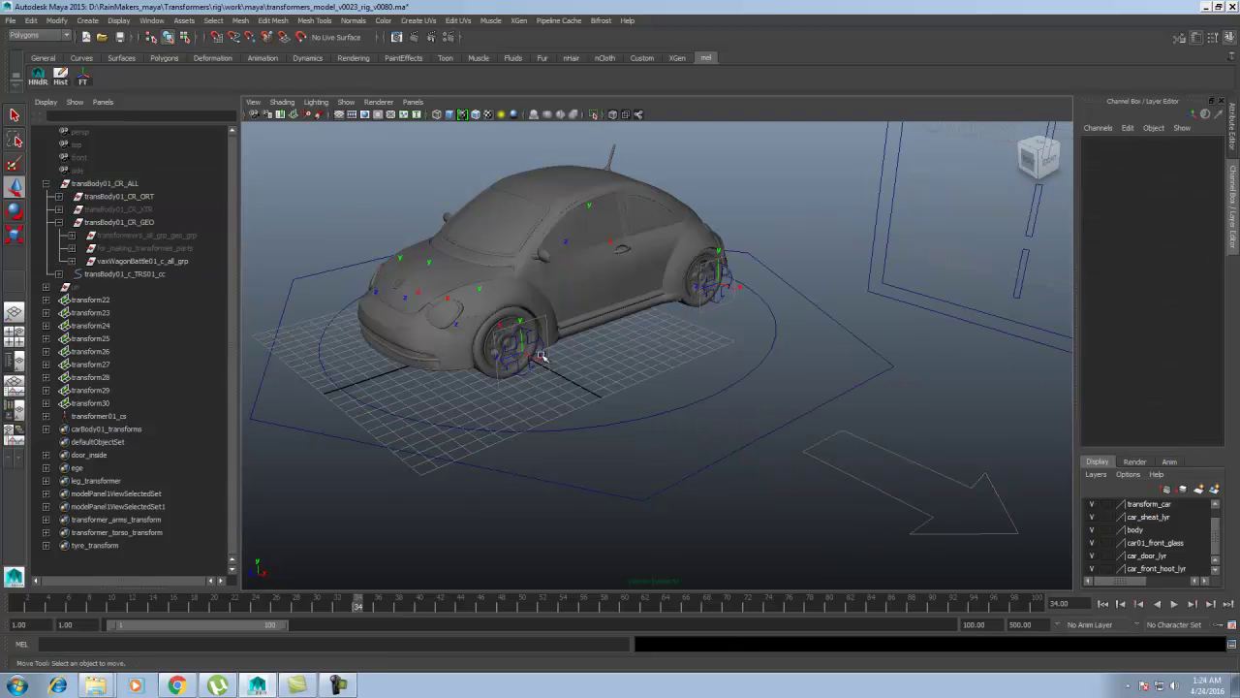
pyautogui.click(542, 357)
pyautogui.click(1209, 184)
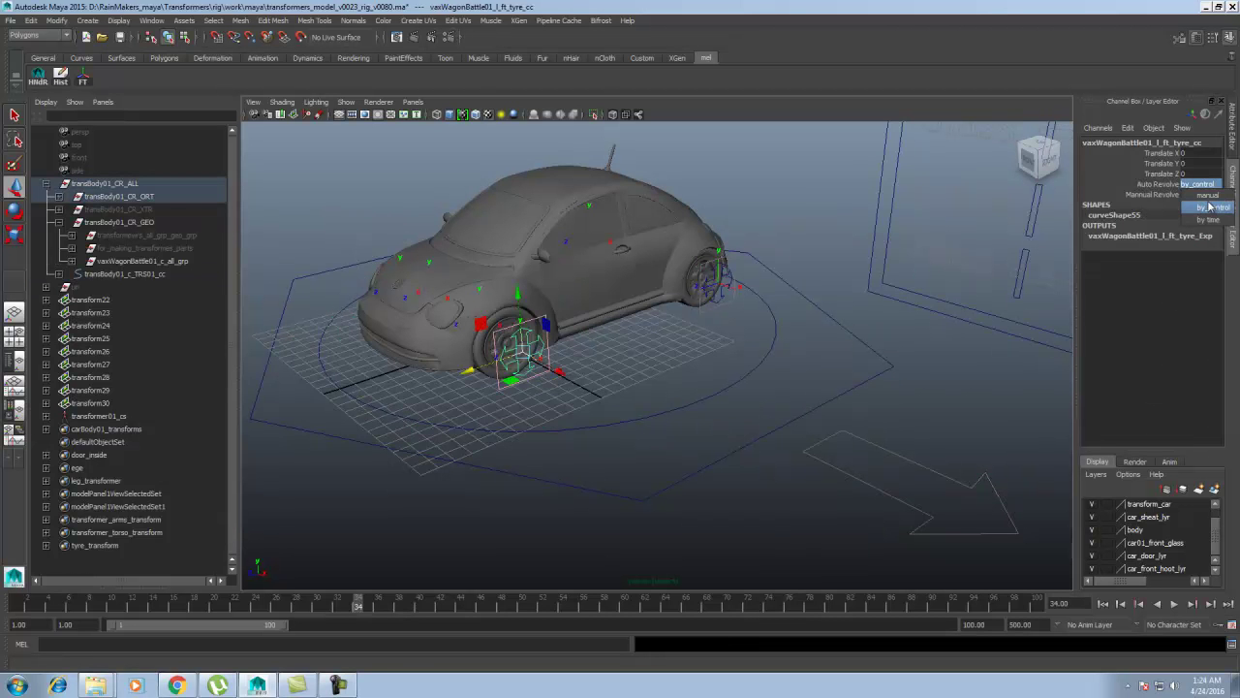
pyautogui.click(1222, 197)
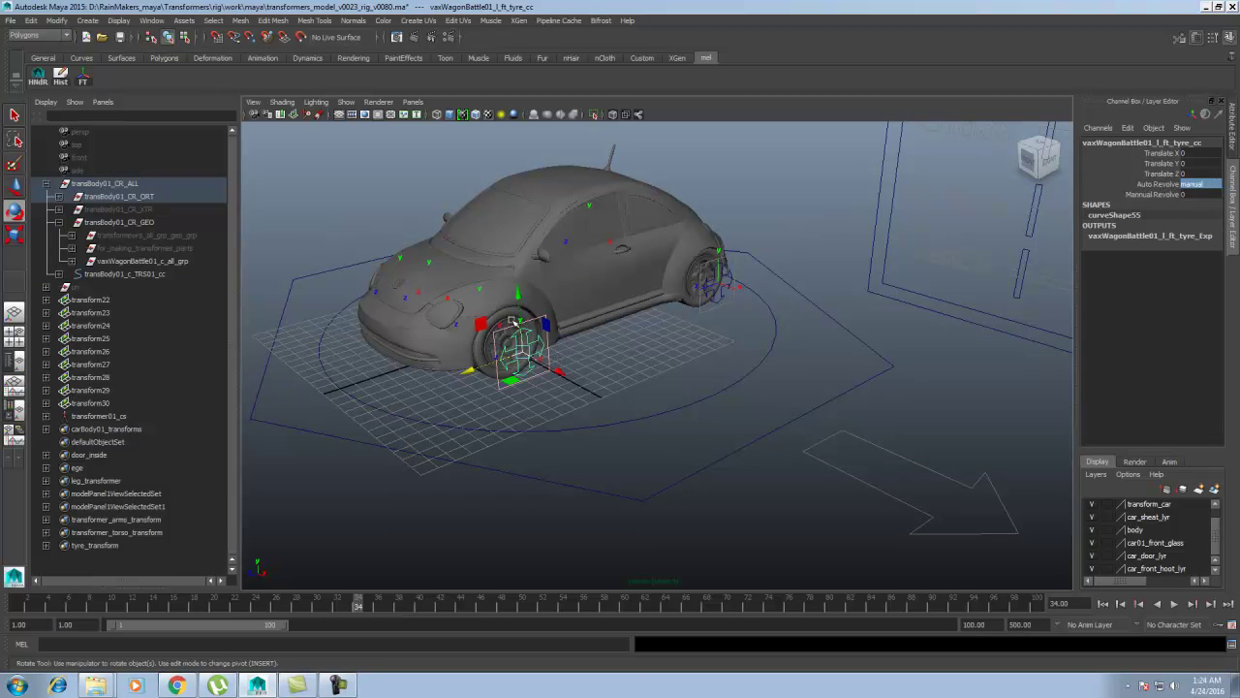
pyautogui.press('e')
pyautogui.click(1158, 194)
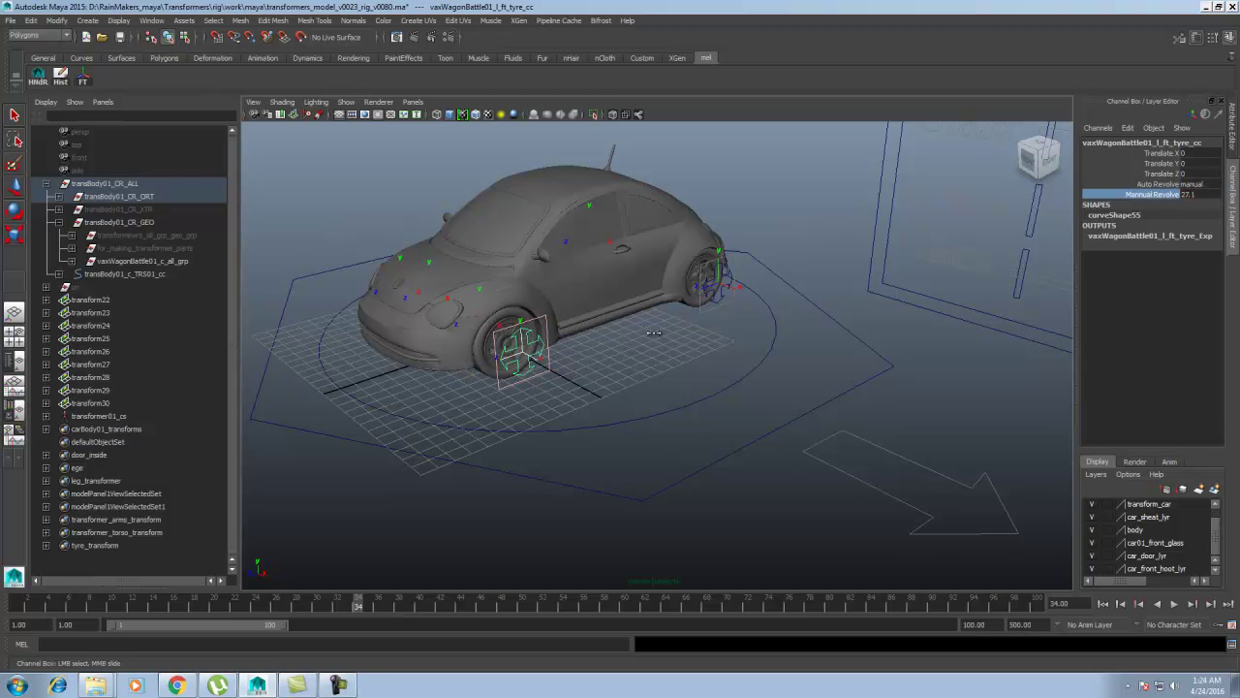
# - Set the left front tyre's Auto Revolve to by time and play the timeline to check the wheel's spin
pyautogui.click(1204, 184)
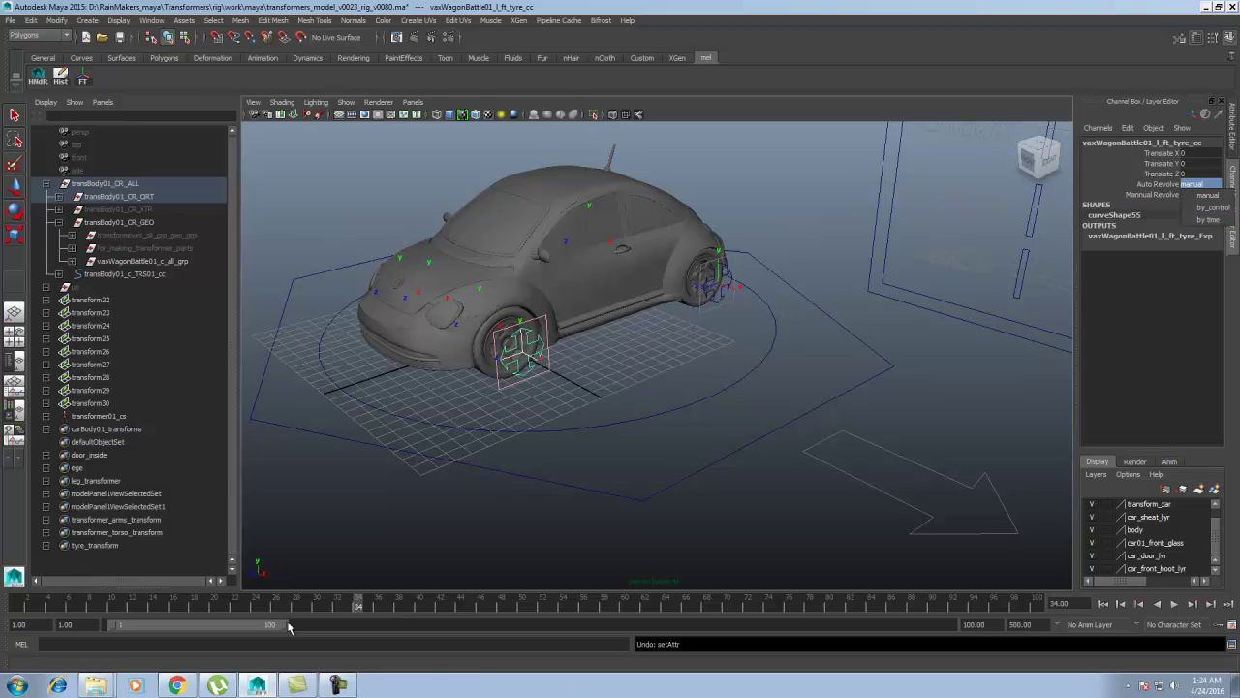
pyautogui.click(1208, 220)
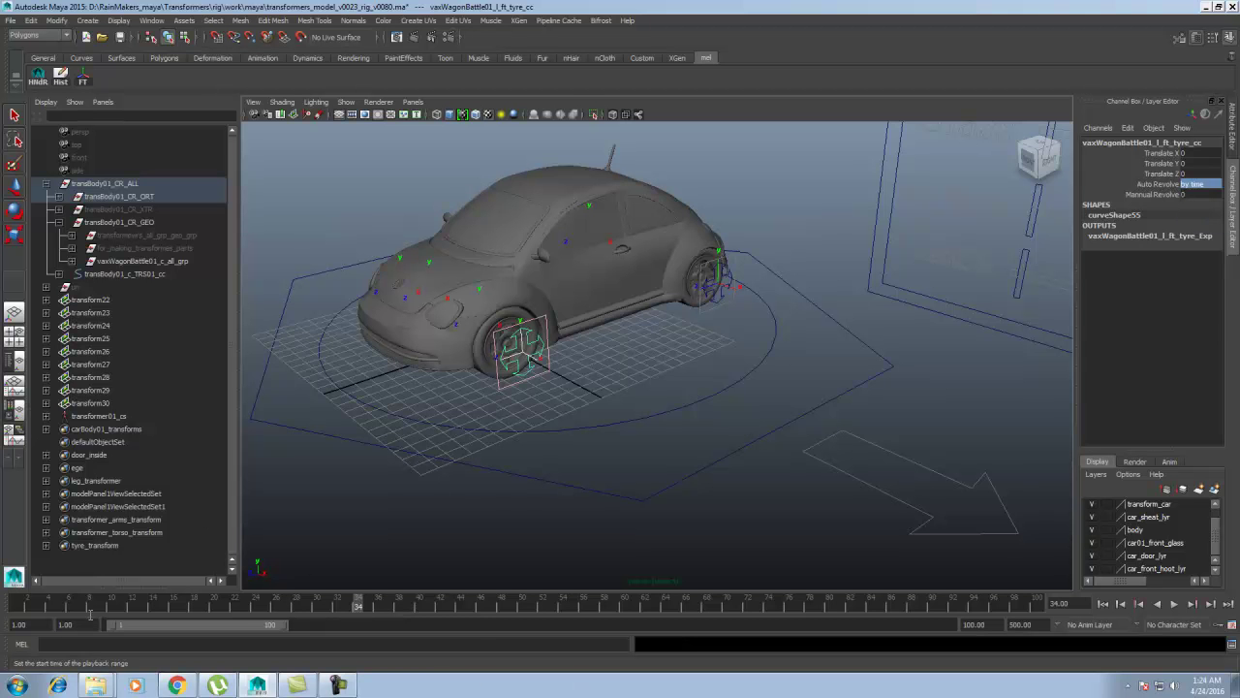
pyautogui.hotkey('alt', 'v')
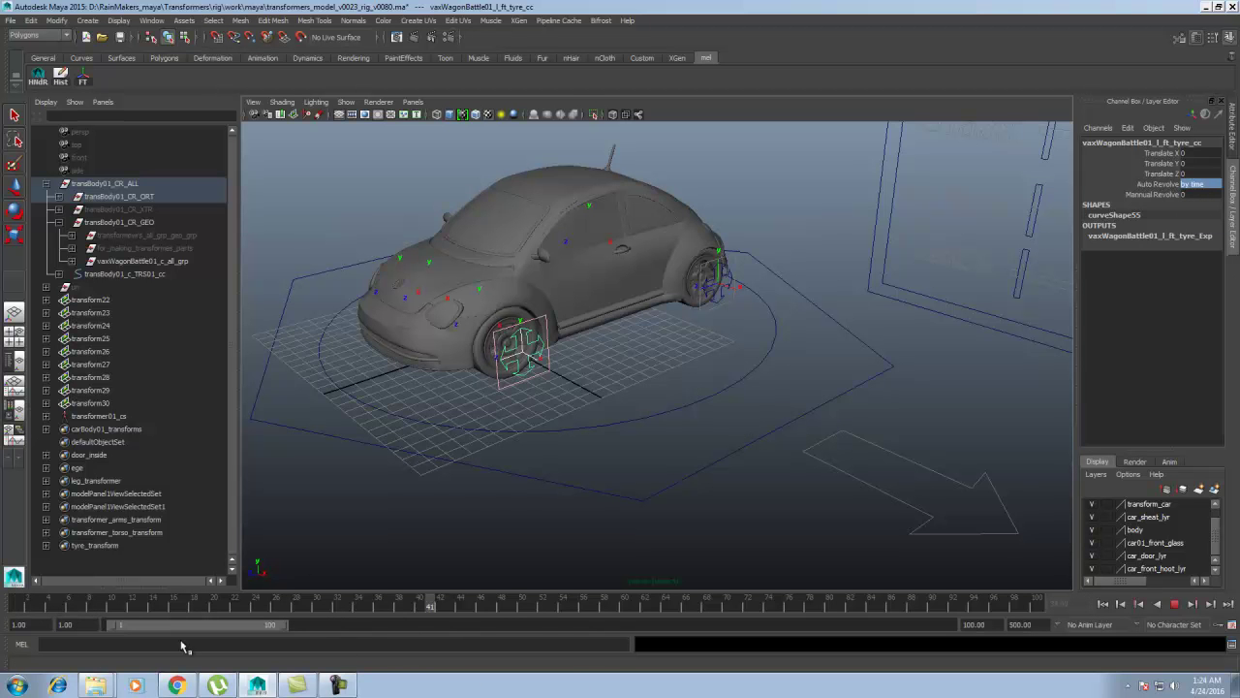
pyautogui.hotkey('alt', 'v')
pyautogui.scroll(5, 393, 482)
pyautogui.keyDown('alt'); pyautogui.moveTo(457, 436); pyautogui.dragTo(543, 468, button='middle'); pyautogui.keyUp('alt')
pyautogui.scroll(-5, 543, 469)
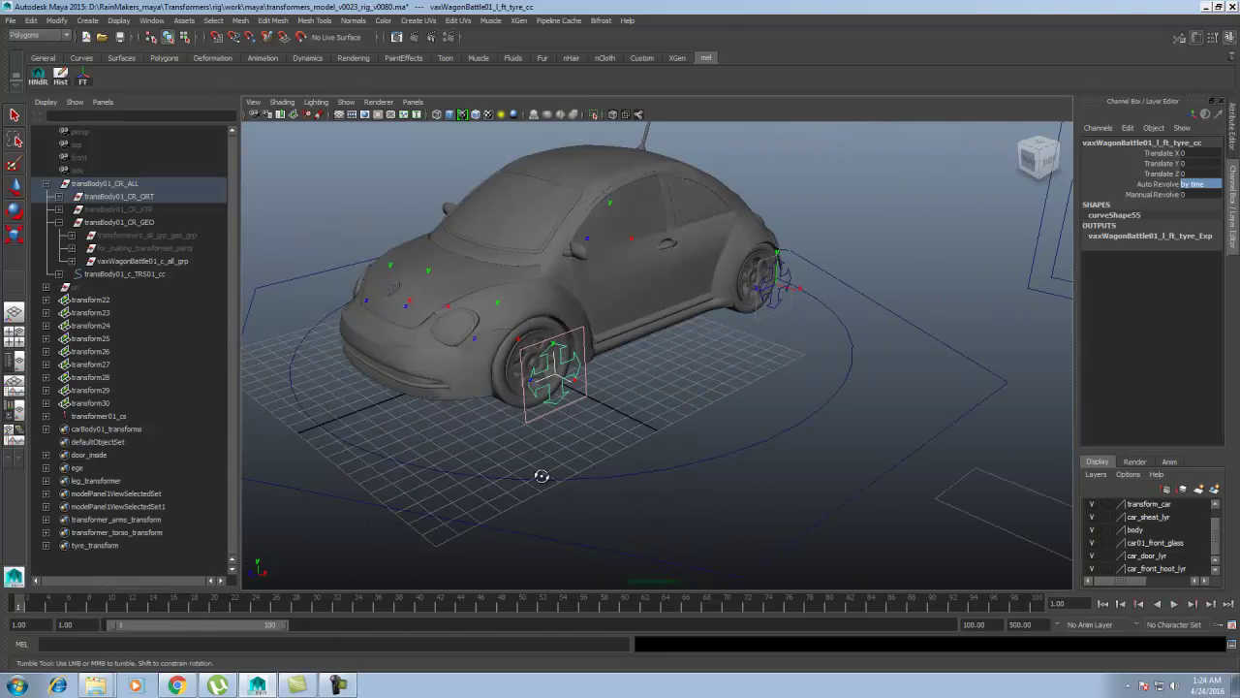
pyautogui.keyDown('alt'); pyautogui.moveTo(541, 476); pyautogui.dragTo(673, 407); pyautogui.keyUp('alt')
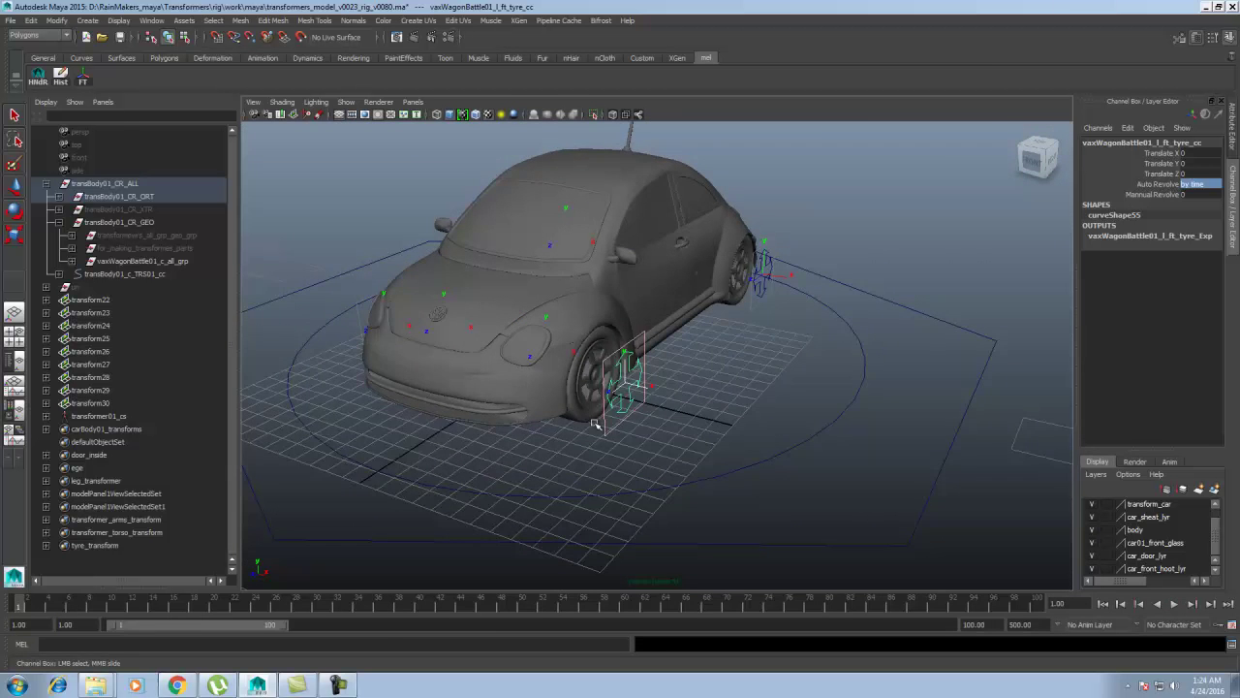
pyautogui.scroll(5, 595, 424)
pyautogui.scroll(-6, 631, 429)
# - Scrub the main ground control's Transform to 3.5 and check the for_making_transformes_parts and vaxWagonBattle01_c_all_grp groups
pyautogui.keyDown('alt'); pyautogui.moveTo(630, 430); pyautogui.dragTo(613, 339); pyautogui.keyUp('alt')
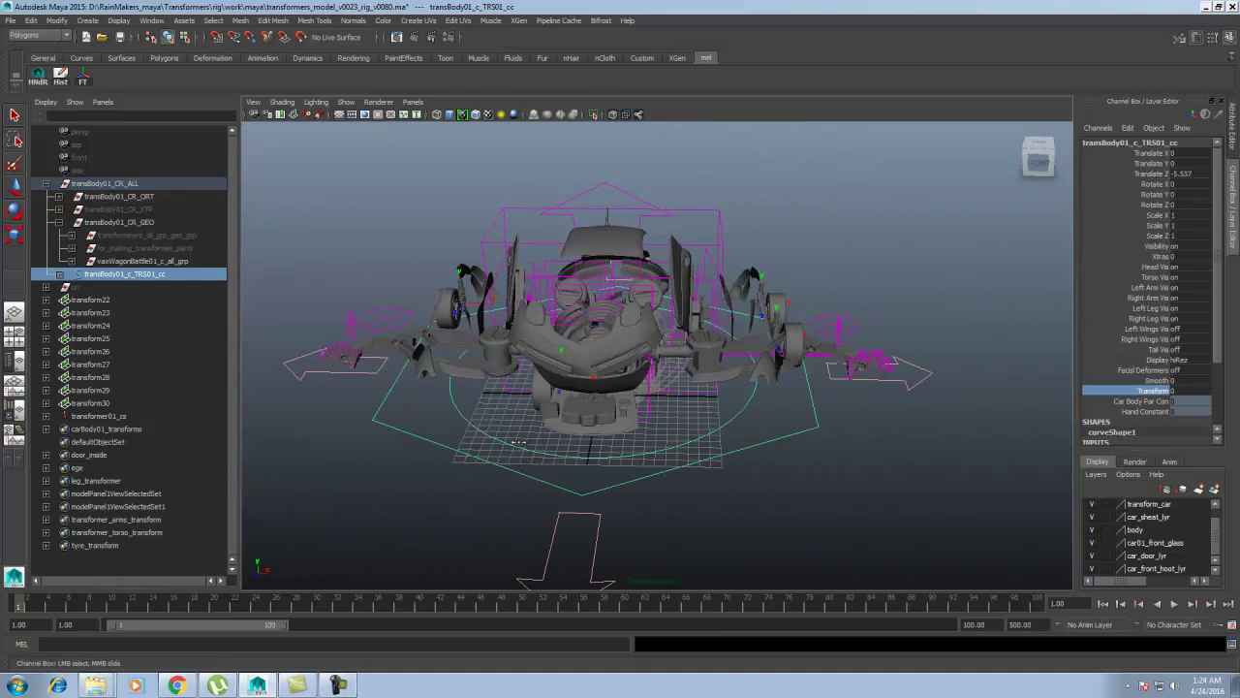
pyautogui.moveTo(519, 442); pyautogui.dragTo(458, 446, button='middle')
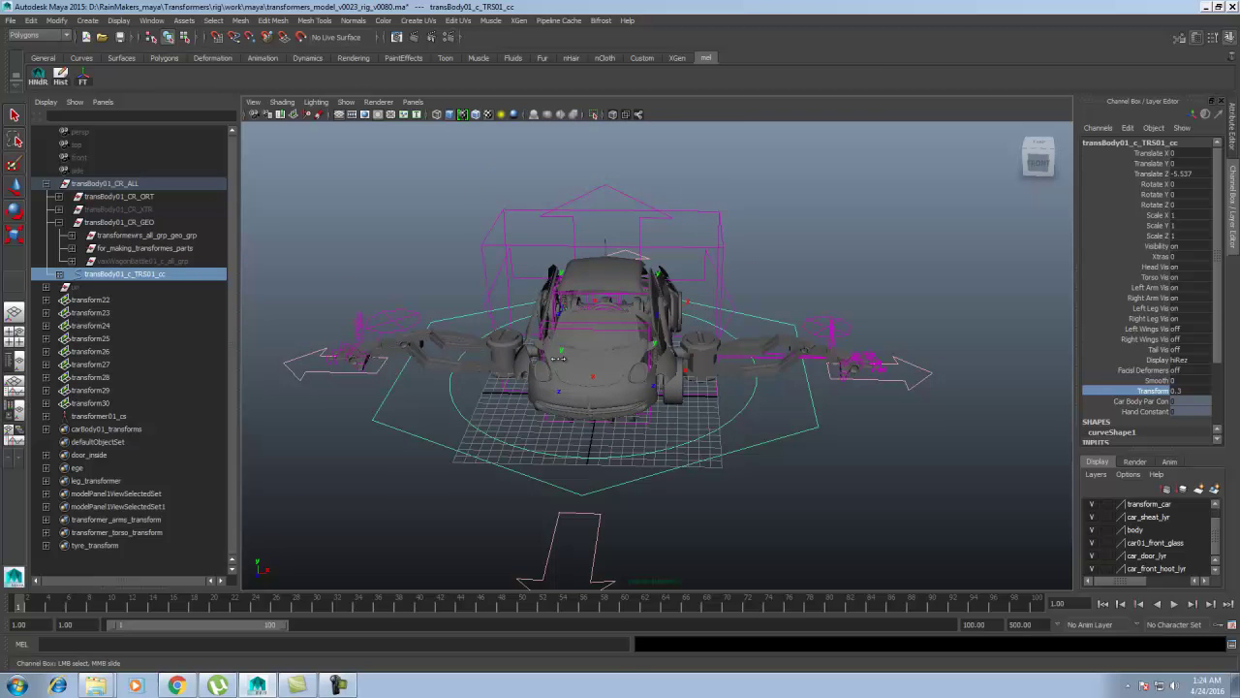
pyautogui.moveTo(558, 358); pyautogui.dragTo(579, 359, button='middle')
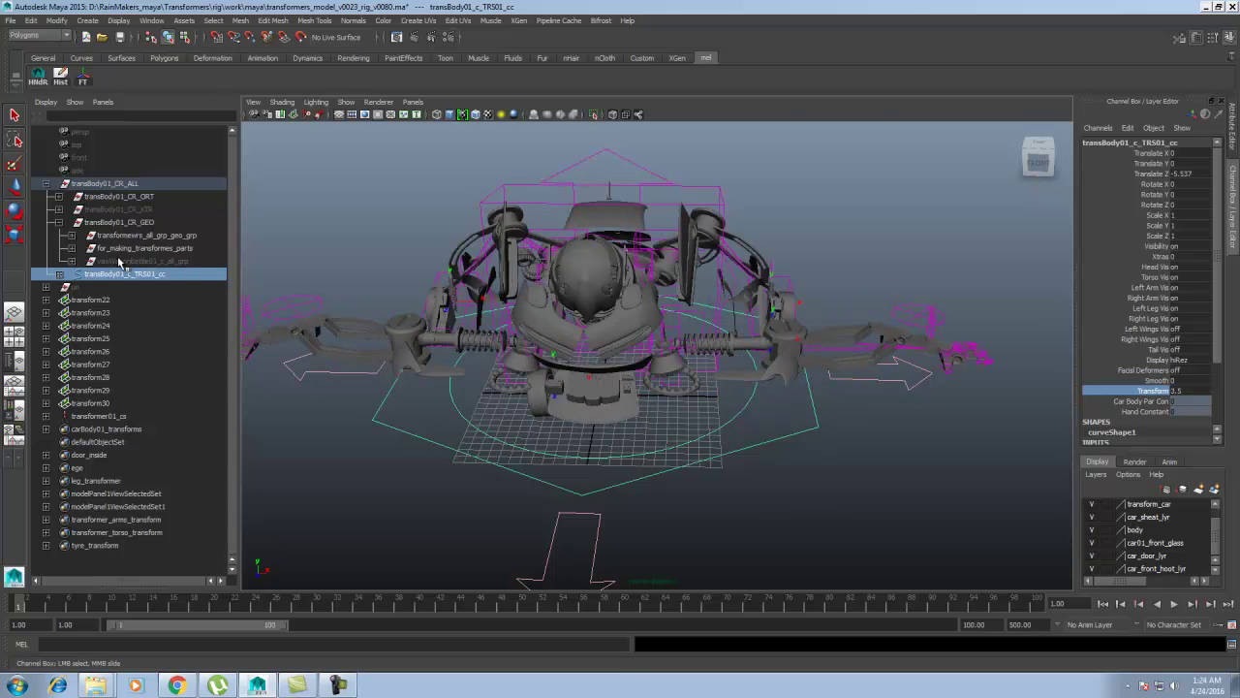
pyautogui.click(136, 249)
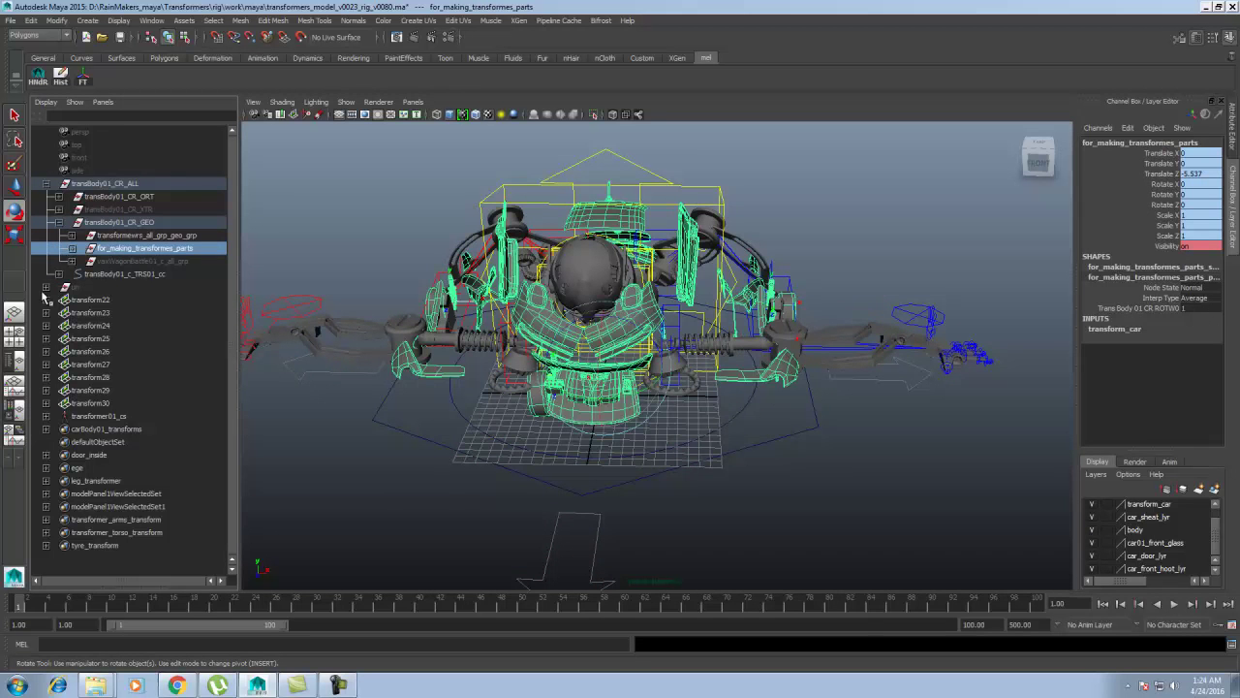
pyautogui.click(155, 261)
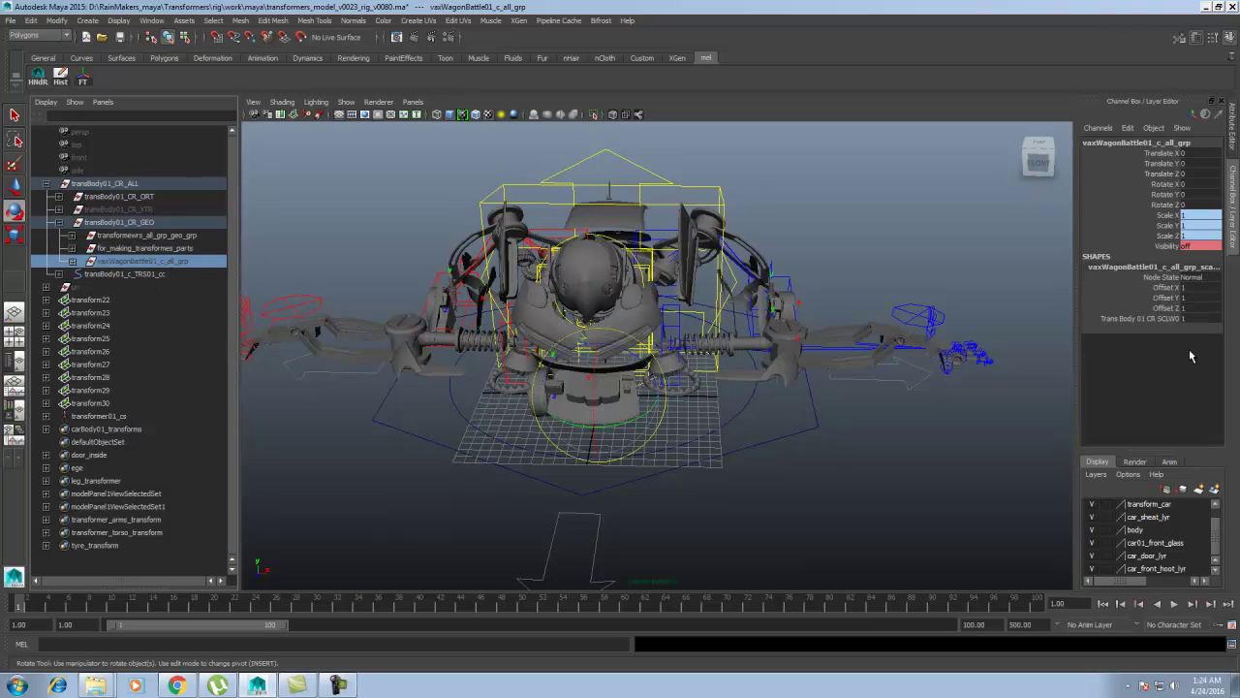
# - Set the main ground control's Transform to 0 and select the vaxWagonBattle01_c_all_grp group
pyautogui.click(757, 436)
pyautogui.write('0')
pyautogui.press('Return')
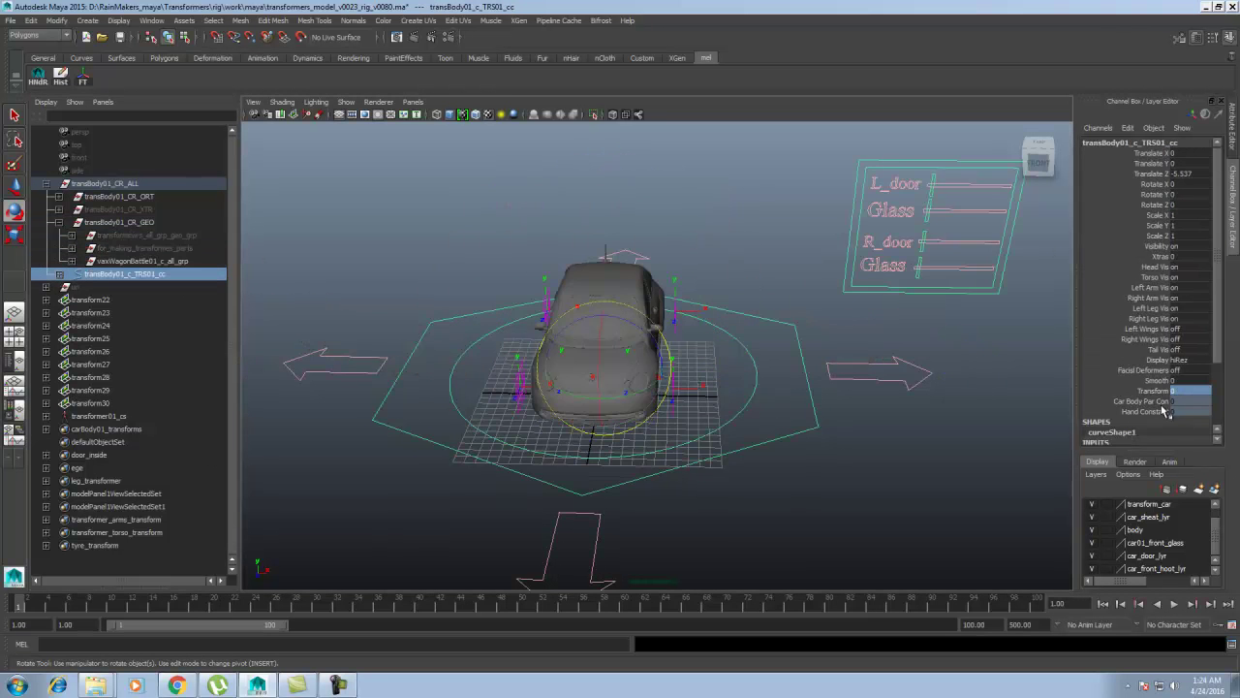
pyautogui.click(121, 261)
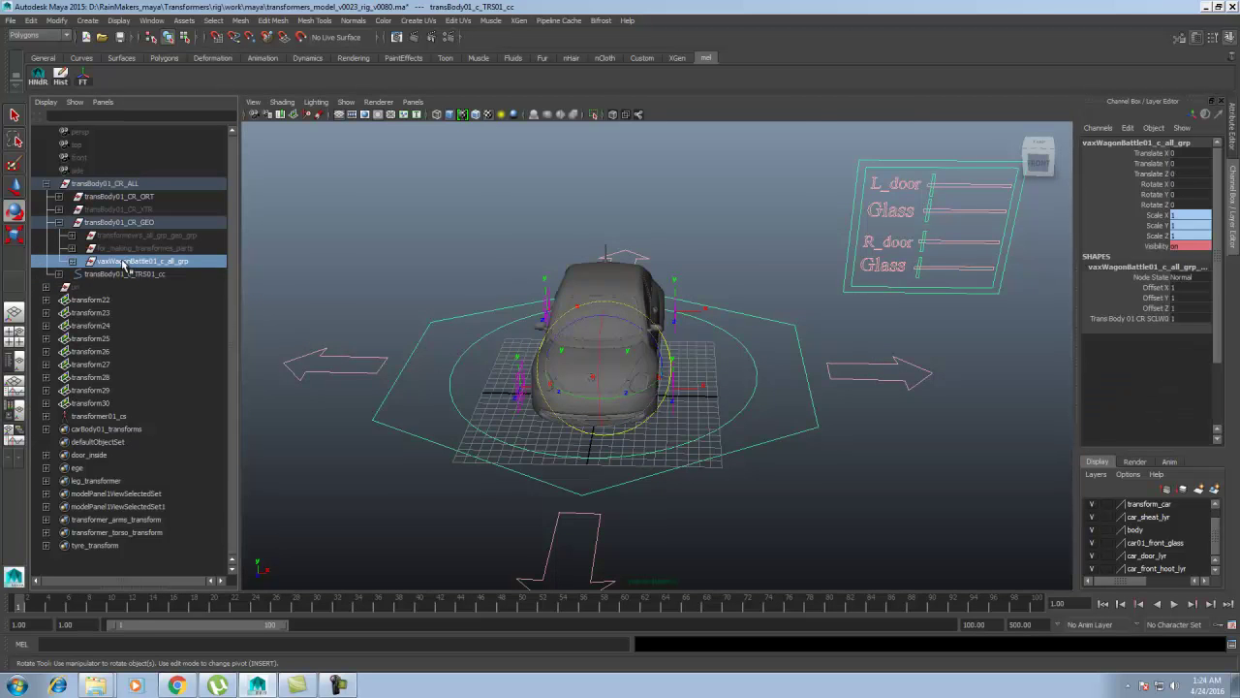
# - Scrub the main ground control's Transform attribute to 1.7 for a partly transformed pose
pyautogui.click(803, 423)
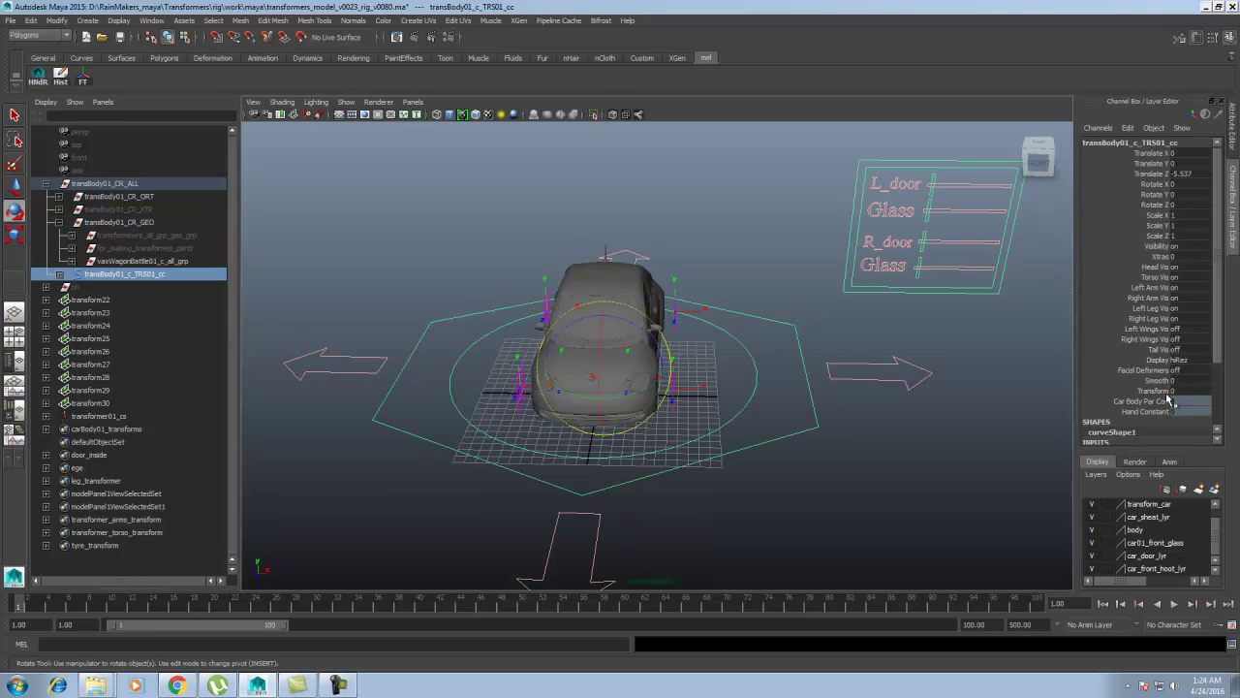
pyautogui.click(1148, 380)
pyautogui.click(1148, 390)
pyautogui.moveTo(494, 396); pyautogui.dragTo(486, 406, button='middle')
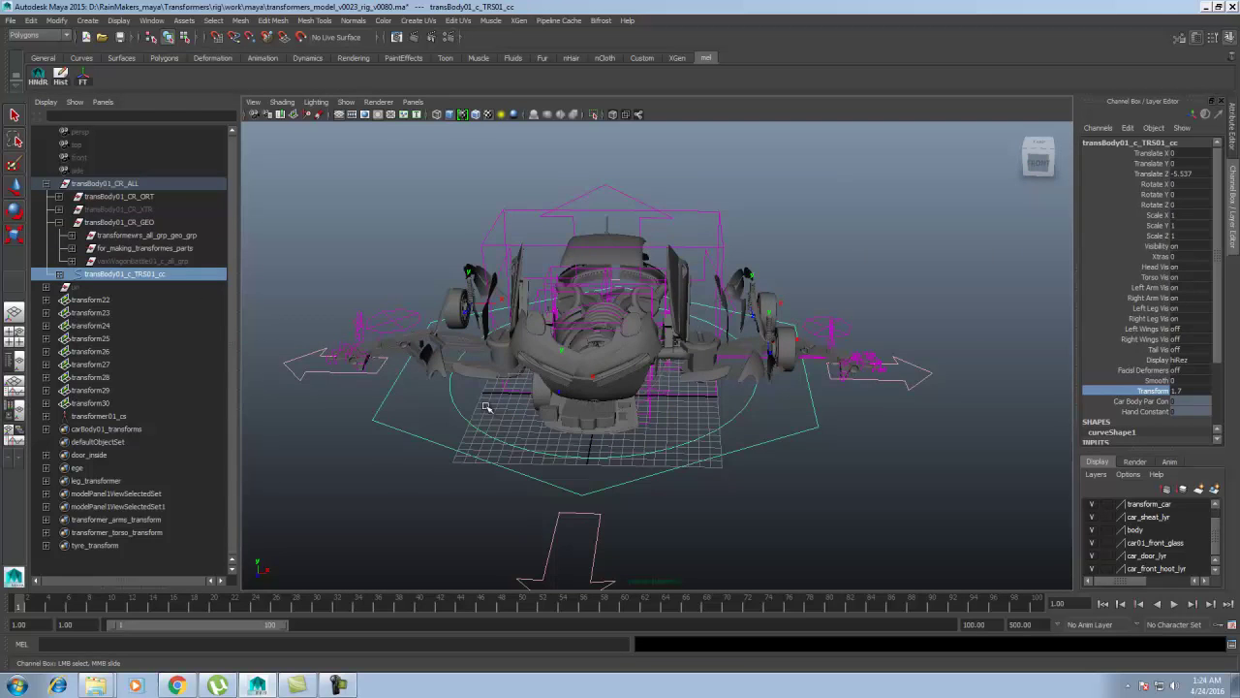
# - Inspect the for_making_transformes_parts, transformewrs_all_grp_geo_grp and vaxWagonBattle01_c_all_grp groups in the partly transformed pose
pyautogui.click(158, 249)
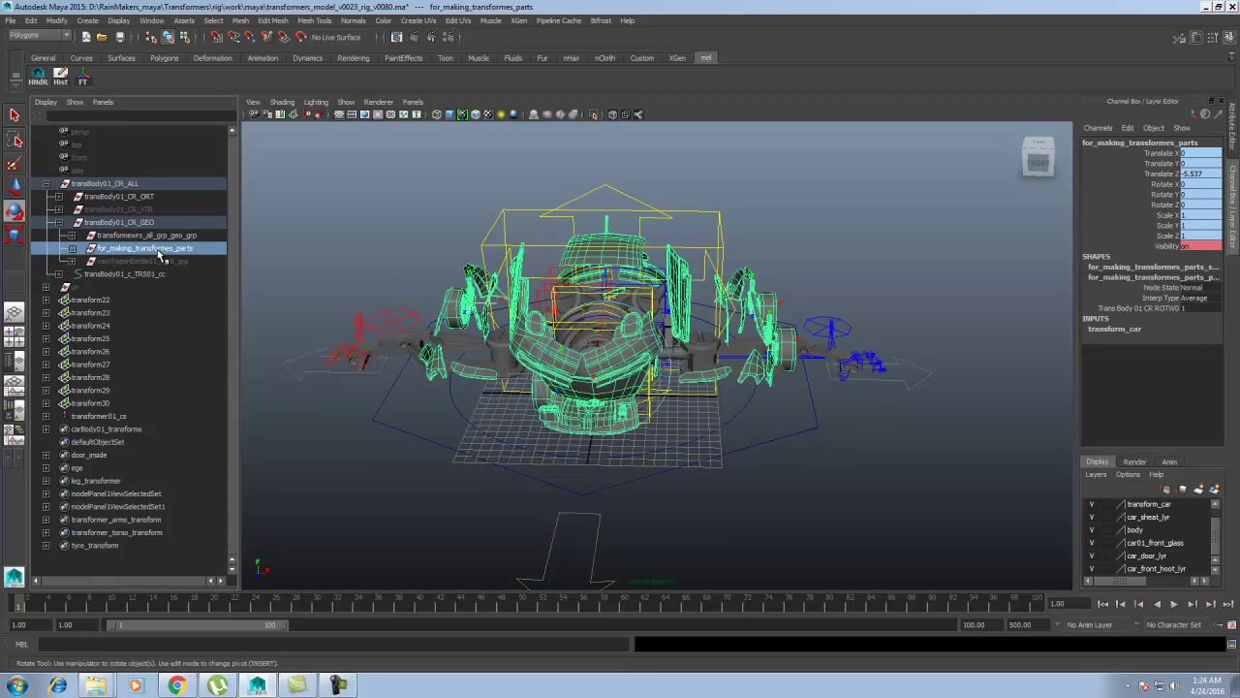
pyautogui.click(166, 235)
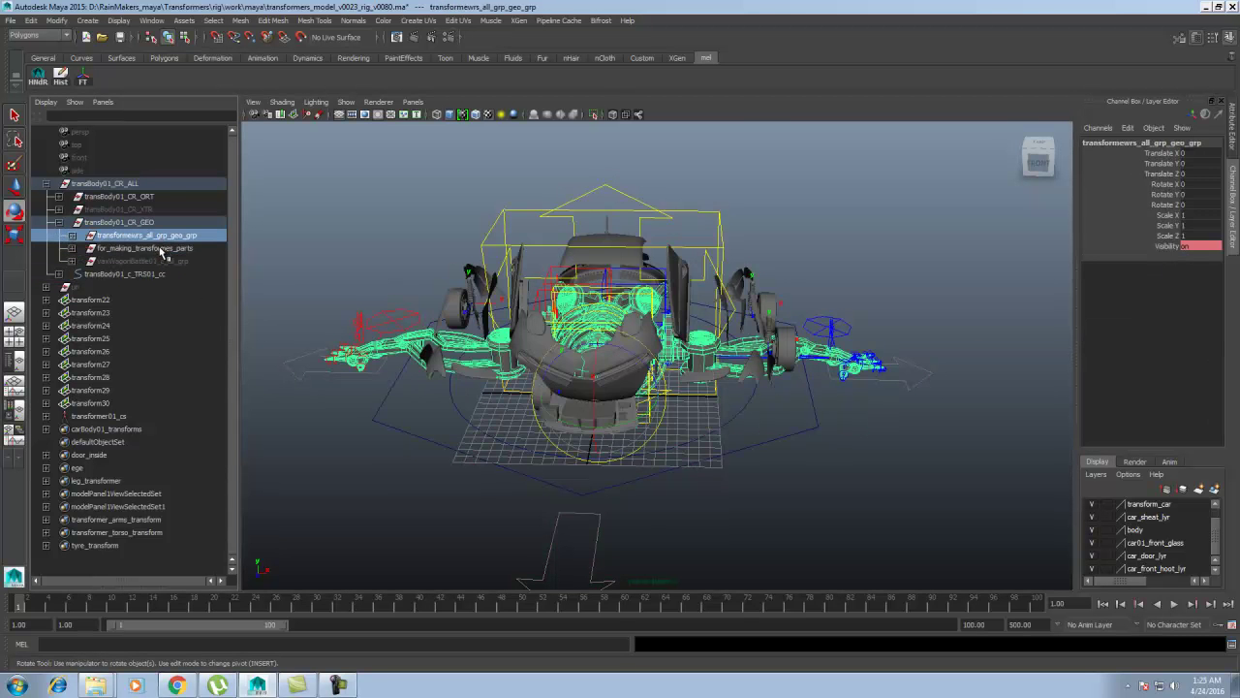
pyautogui.click(155, 249)
pyautogui.click(145, 261)
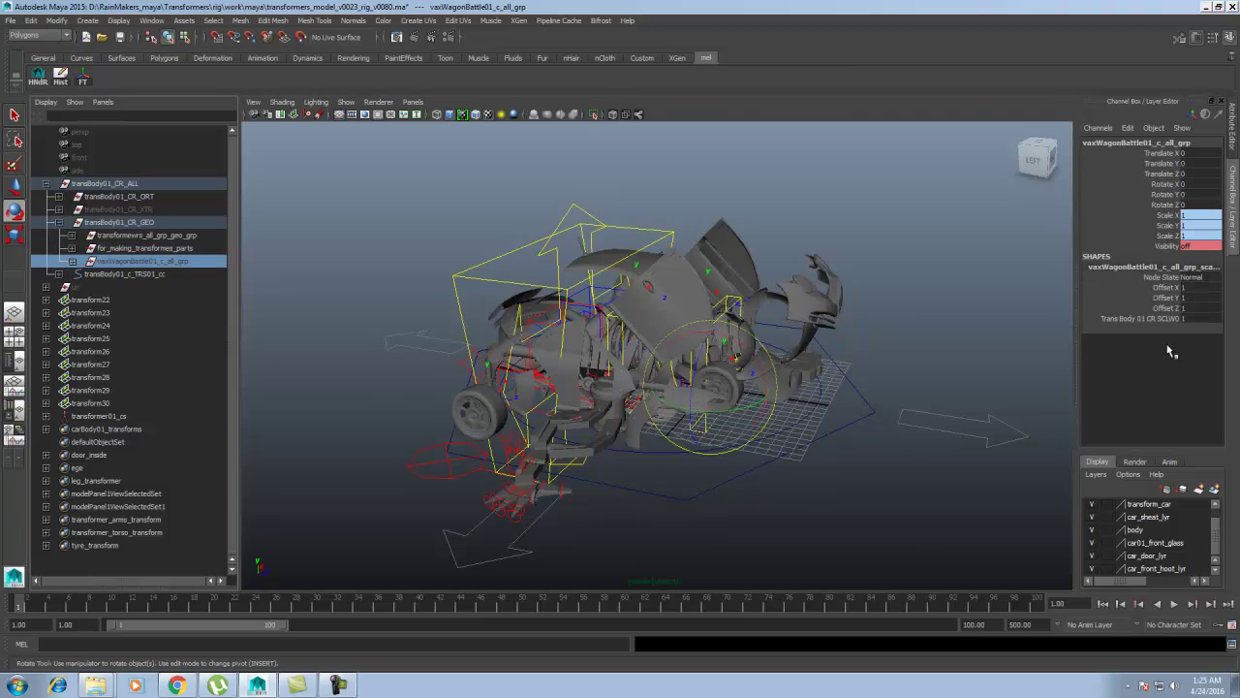
# - Raise the main ground control's Transform attribute to 10 to turn the car fully into the robot
pyautogui.click(809, 450)
pyautogui.click(1128, 389)
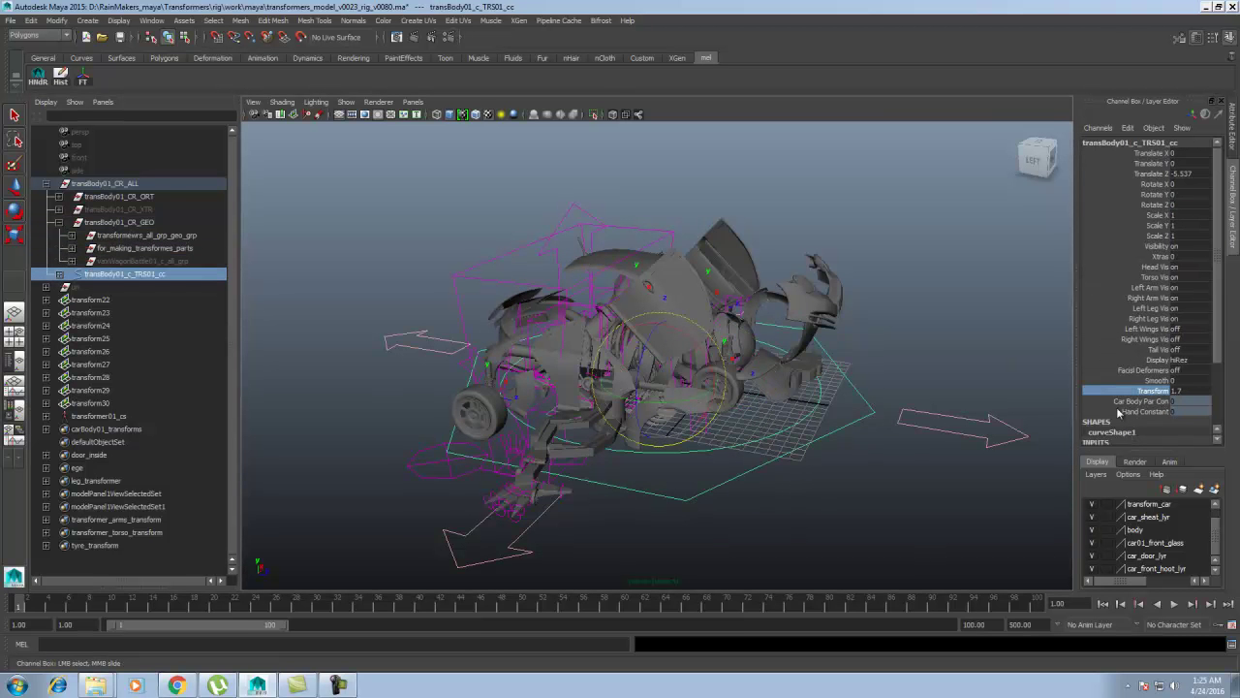
pyautogui.moveTo(850, 392); pyautogui.dragTo(980, 388, button='middle')
# - Examine the finished robot from the front, sides and back, and select its upper-body centre-of-gravity control
pyautogui.keyDown('alt'); pyautogui.moveTo(451, 400); pyautogui.dragTo(708, 428); pyautogui.keyUp('alt')
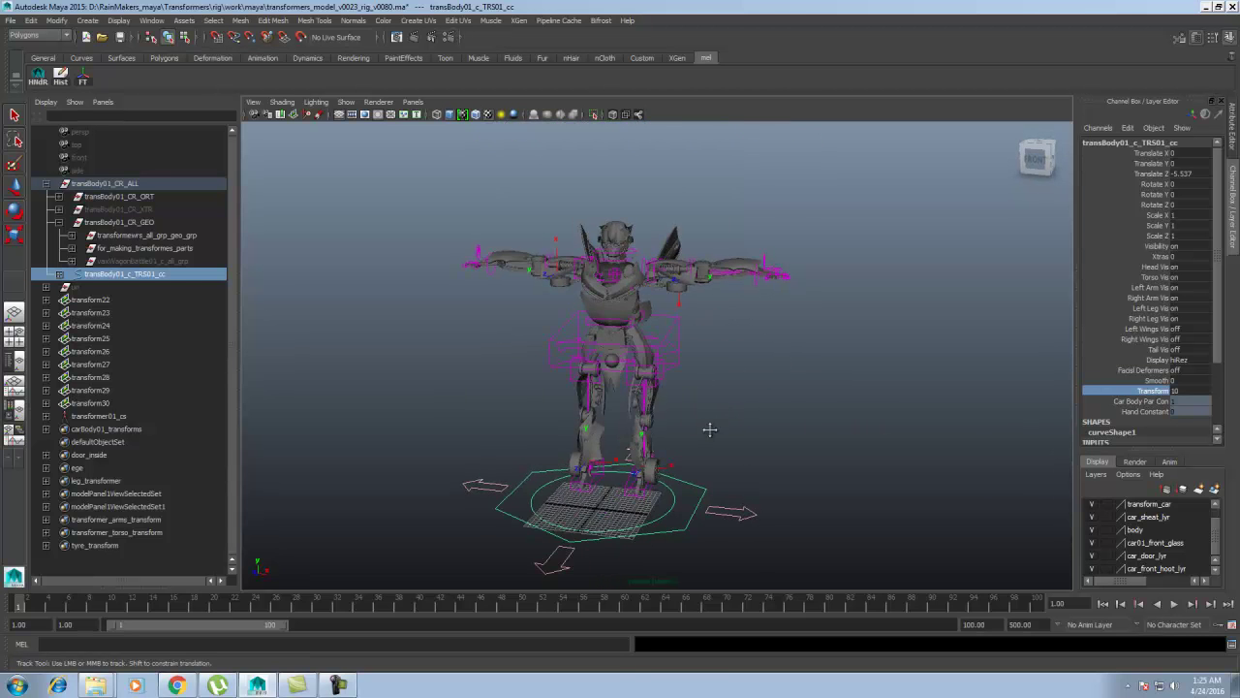
pyautogui.scroll(8, 710, 429)
pyautogui.keyDown('alt'); pyautogui.moveTo(674, 302); pyautogui.dragTo(800, 313); pyautogui.keyUp('alt')
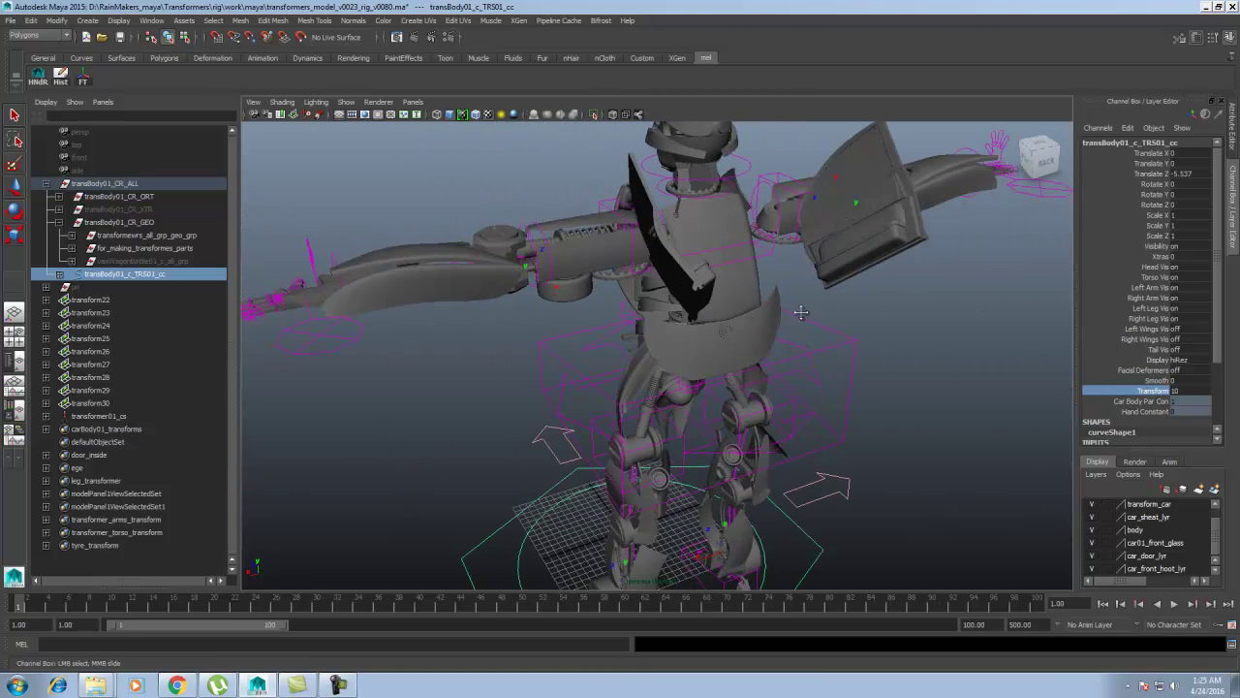
pyautogui.scroll(-7, 800, 313)
pyautogui.keyDown('alt'); pyautogui.moveTo(993, 386); pyautogui.dragTo(932, 391); pyautogui.keyUp('alt')
pyautogui.keyDown('alt'); pyautogui.moveTo(712, 377); pyautogui.dragTo(722, 300, button='middle'); pyautogui.keyUp('alt')
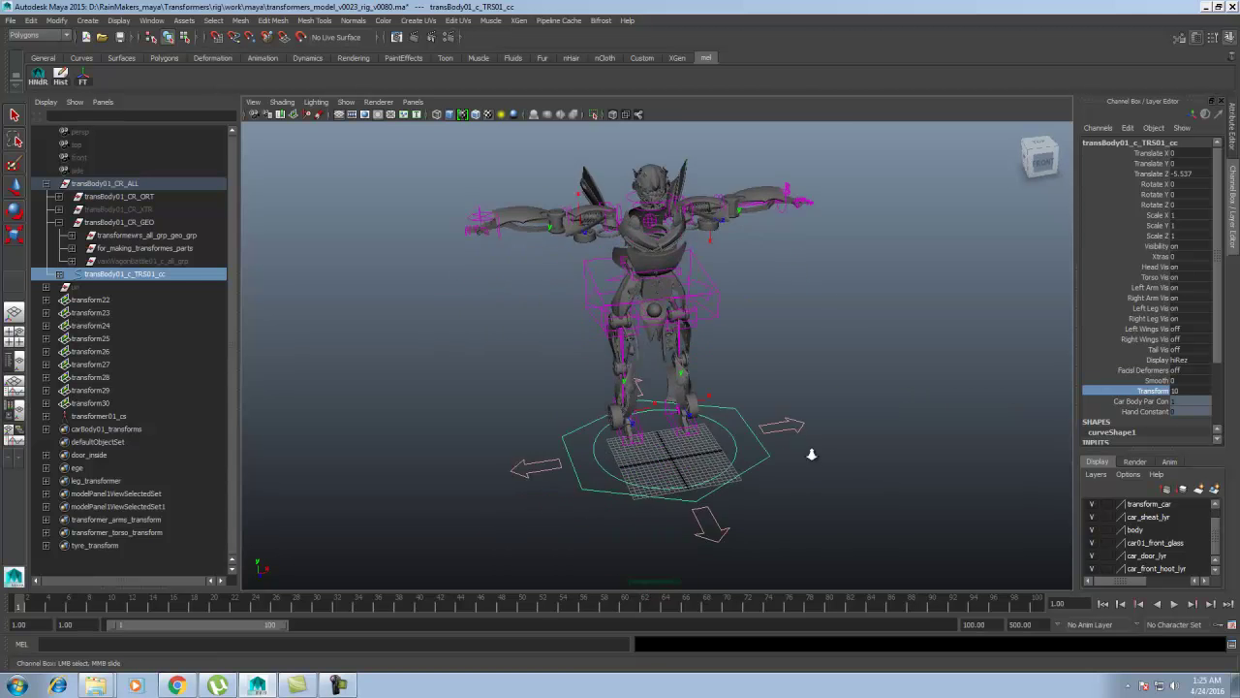
pyautogui.scroll(4, 776, 431)
pyautogui.keyDown('alt'); pyautogui.moveTo(698, 390); pyautogui.dragTo(862, 357); pyautogui.keyUp('alt')
pyautogui.scroll(-4, 859, 370)
pyautogui.keyDown('alt'); pyautogui.moveTo(812, 463); pyautogui.dragTo(765, 450); pyautogui.keyUp('alt')
pyautogui.scroll(4, 800, 437)
pyautogui.keyDown('alt'); pyautogui.moveTo(754, 349); pyautogui.dragTo(738, 338); pyautogui.keyUp('alt')
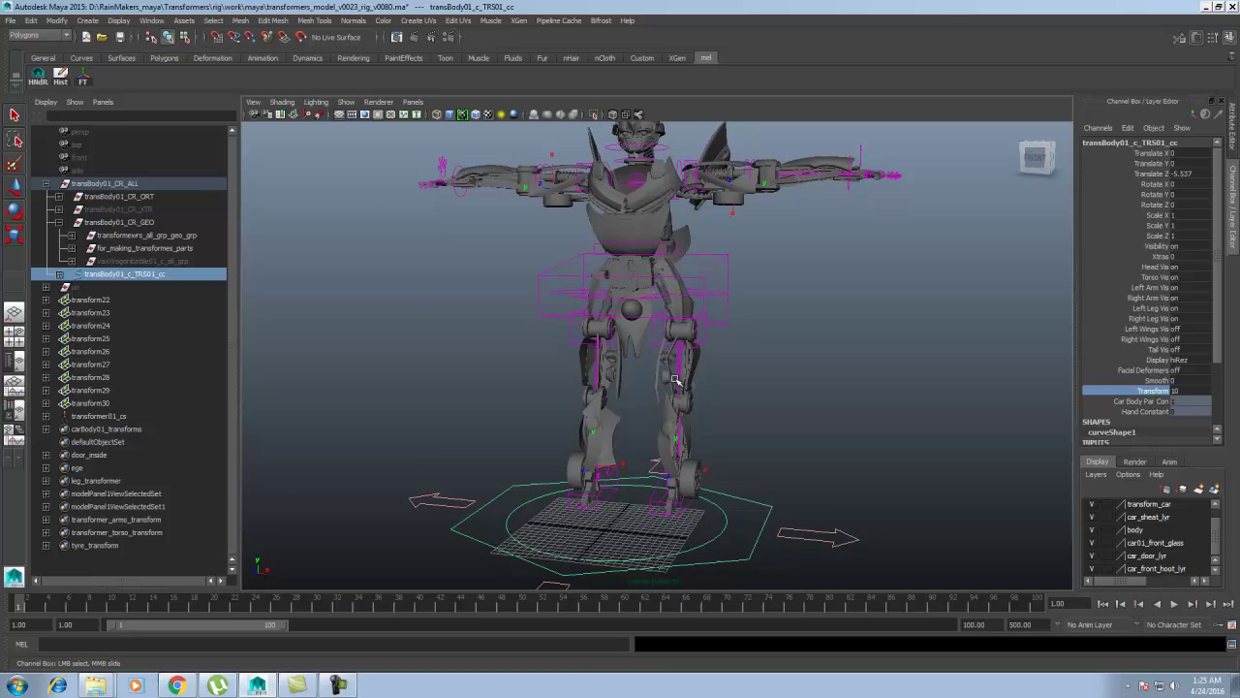
pyautogui.click(712, 263)
pyautogui.press('e')
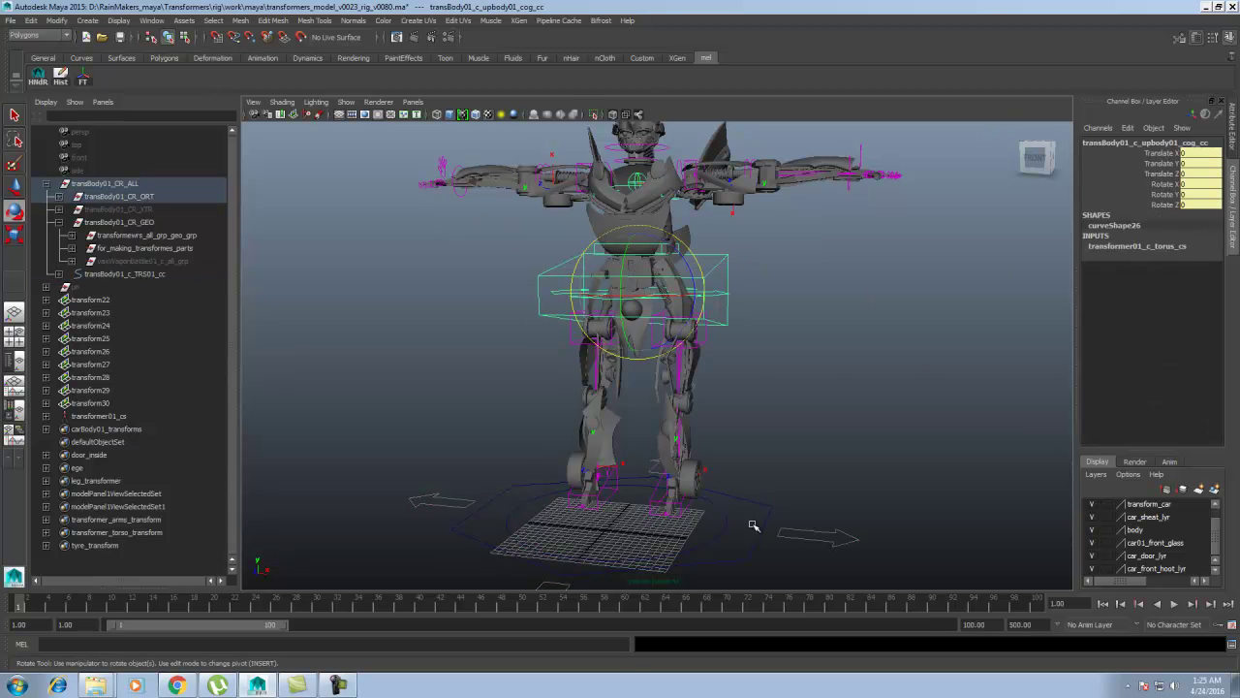
# - Lower the main ground control's Transform attribute to 0 to turn the robot back into the car
pyautogui.click(614, 520)
pyautogui.click(1153, 391)
pyautogui.moveTo(813, 430); pyautogui.dragTo(634, 424, button='middle')
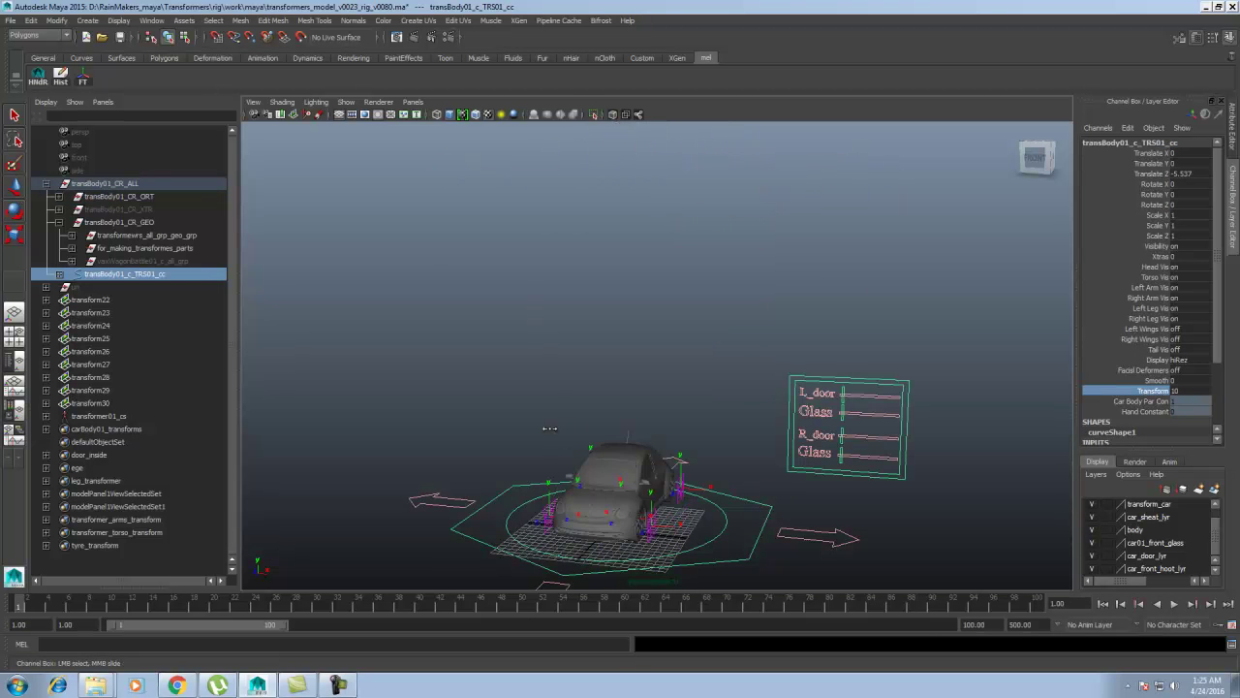
pyautogui.keyDown('alt'); pyautogui.moveTo(676, 460); pyautogui.dragTo(823, 455, button='right'); pyautogui.keyUp('alt')
pyautogui.moveTo(823, 455)
pyautogui.keyDown('alt'); pyautogui.mouseDown()
pyautogui.moveTo(669, 451)
pyautogui.moveTo(435, 498)
pyautogui.moveTo(581, 493)
pyautogui.moveTo(739, 422)
pyautogui.moveTo(426, 423)
pyautogui.moveTo(567, 416)
pyautogui.mouseUp(); pyautogui.keyUp('alt')
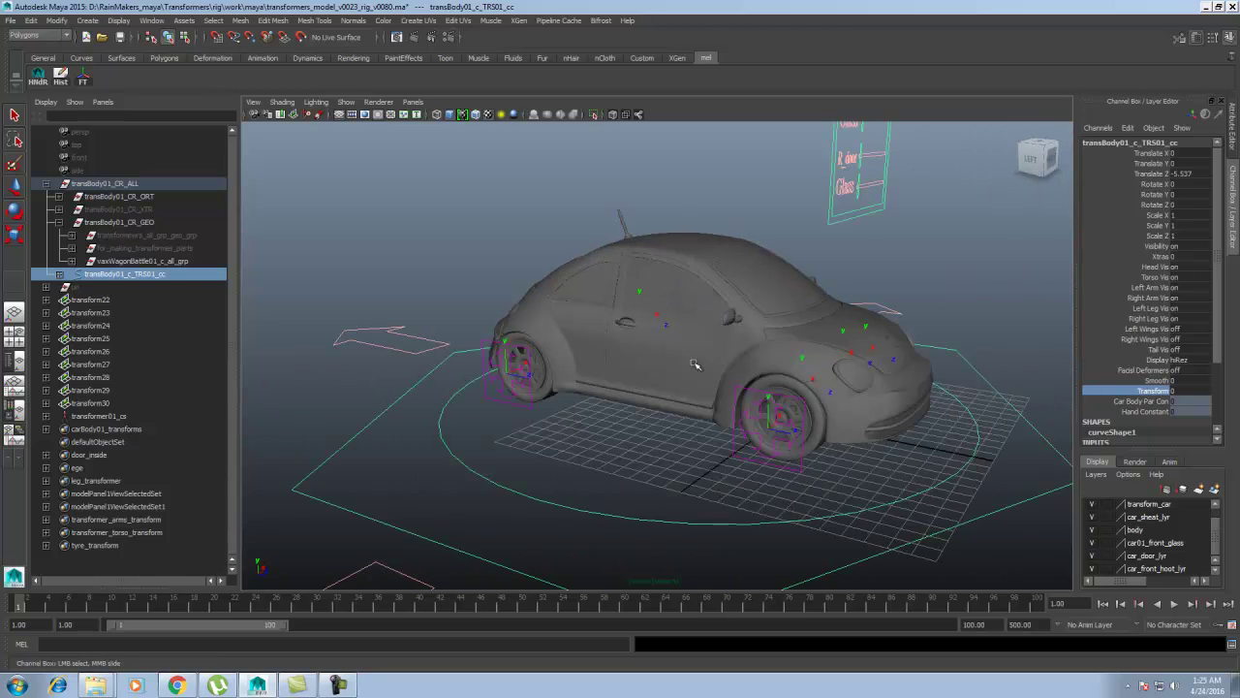